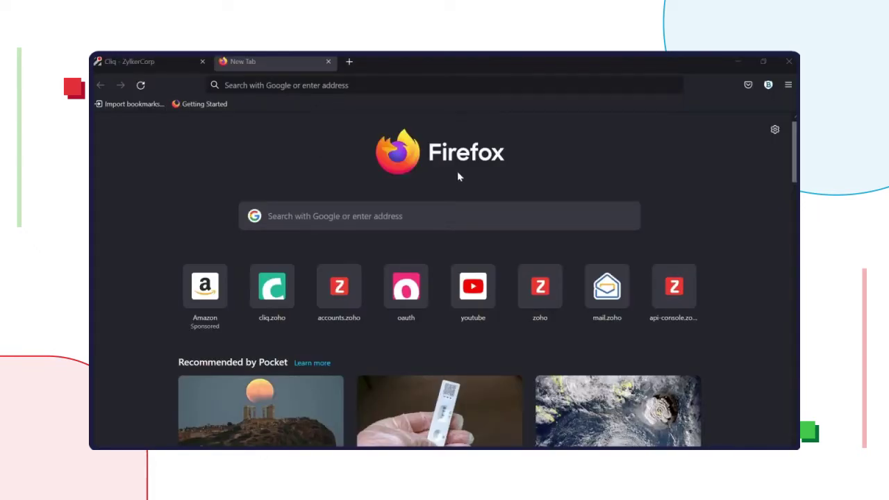
Step: Load cliq.zoho.com/developer in the new Firefox tab to reach the Cliq Extensions list
click(378, 84)
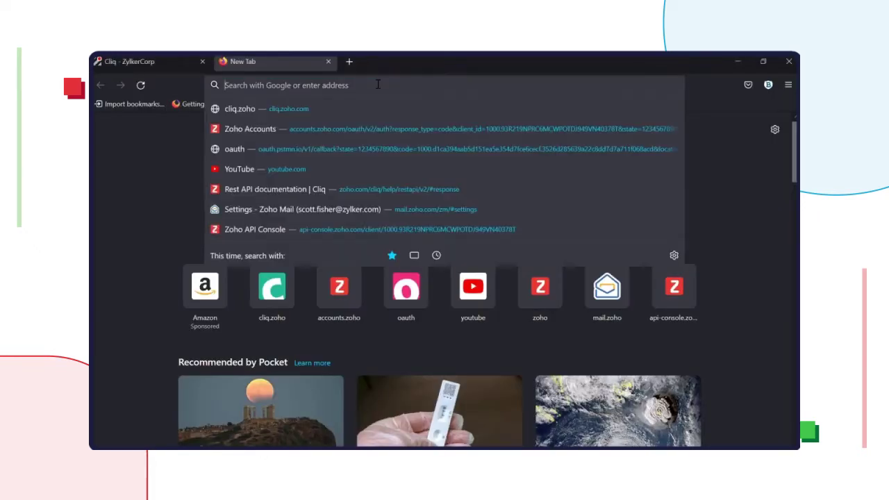
text(cliq.zoho.com/de)
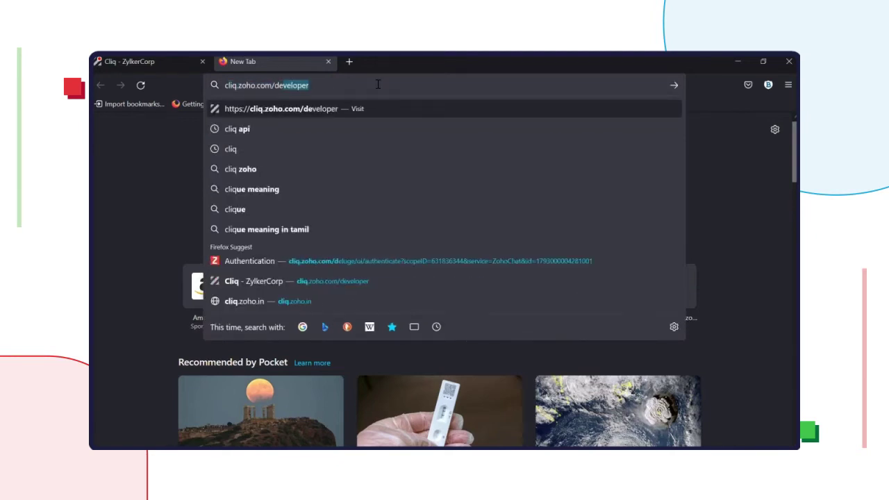
key(Return)
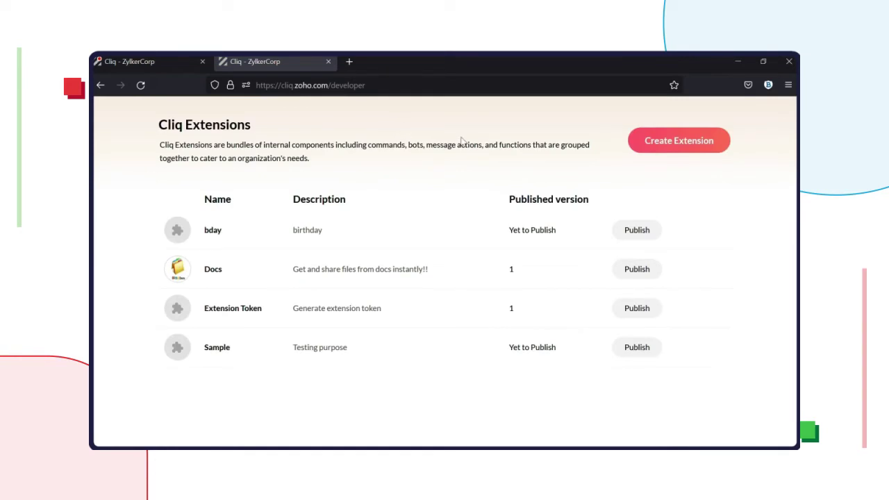
Step: Start a new extension named 'Expense Manager' with a description about keeping track of all your expenses
click(682, 141)
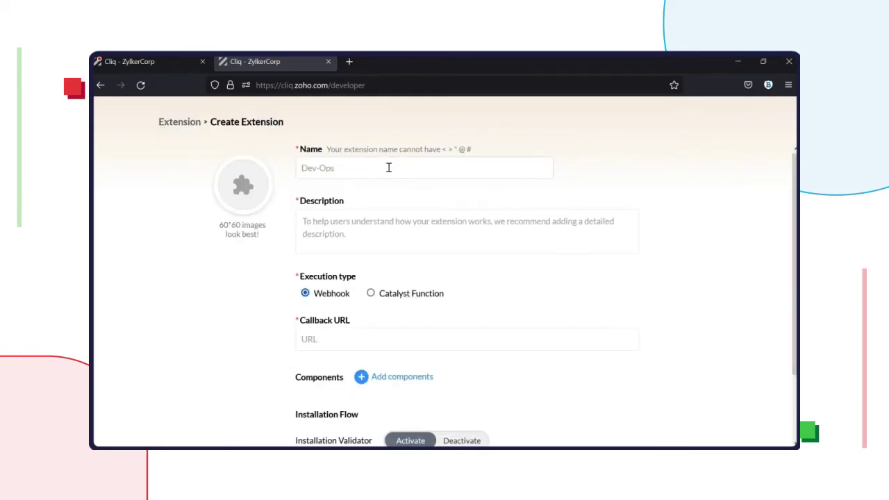
click(387, 168)
text(Expense)
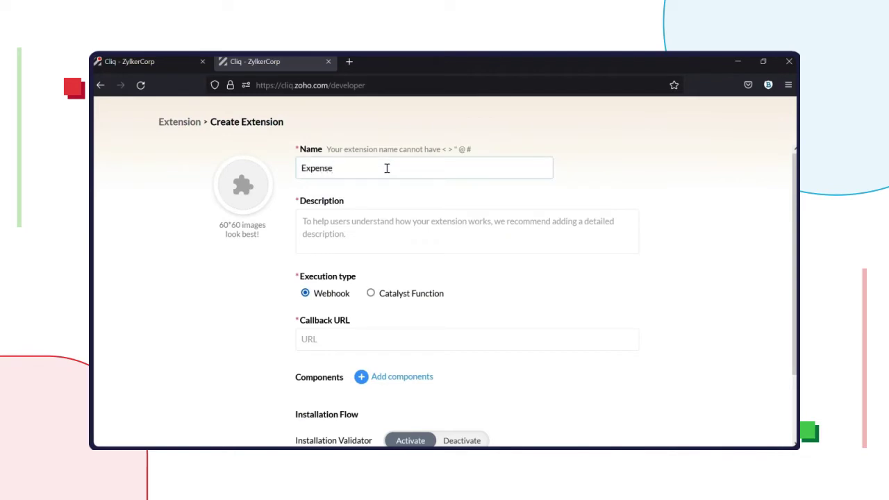
text( Manager)
click(394, 241)
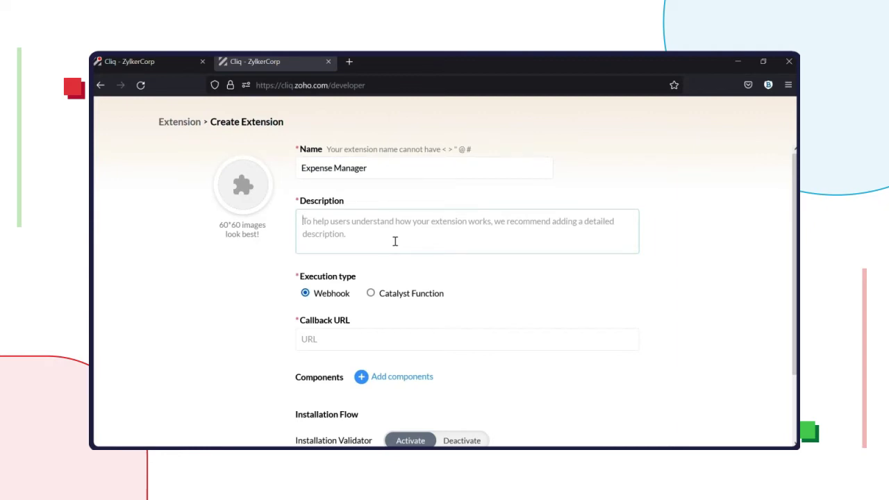
text(Note down adn)
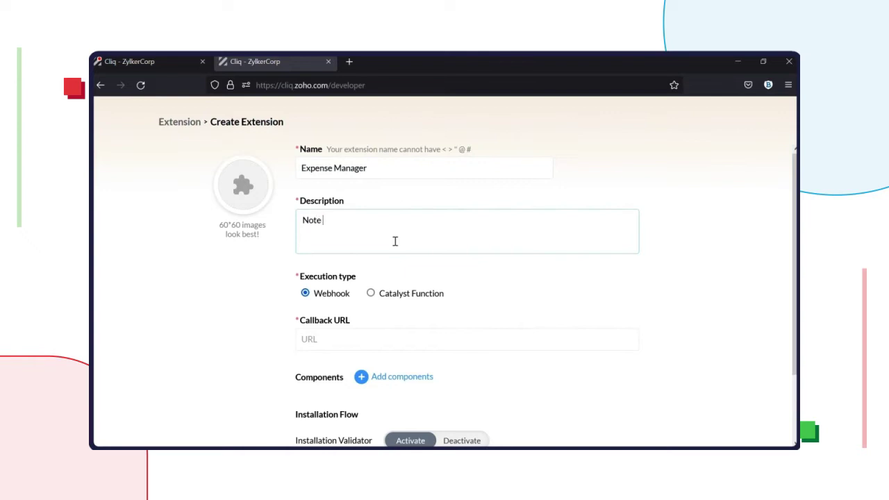
key(BackSpace)
key(BackSpace)
text(nd keep track of all your e)
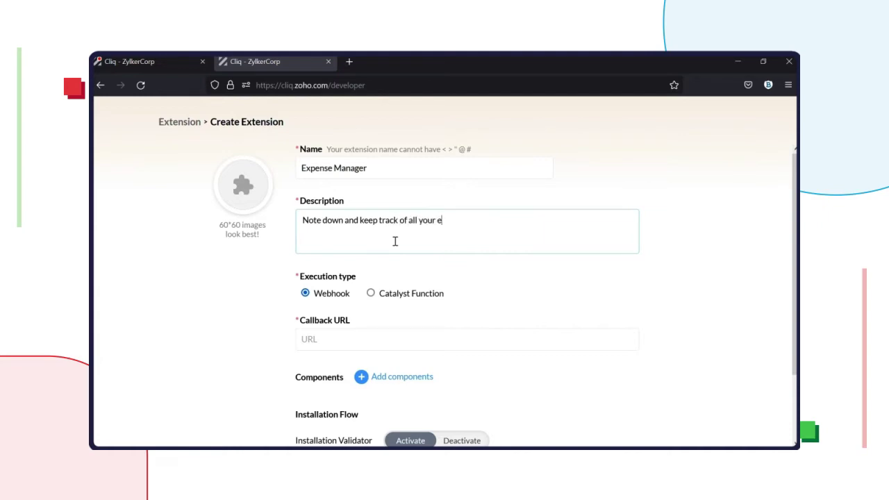
text(xpenses)
scroll(401, 317, down, 1)
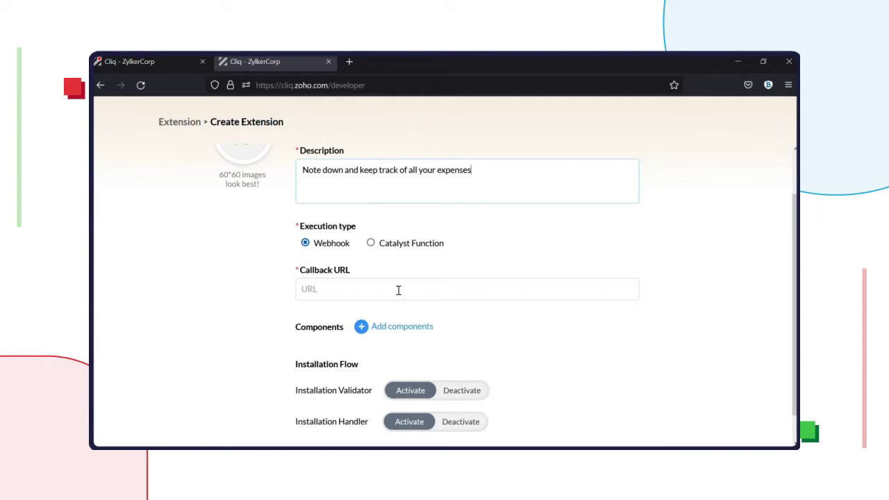
click(398, 290)
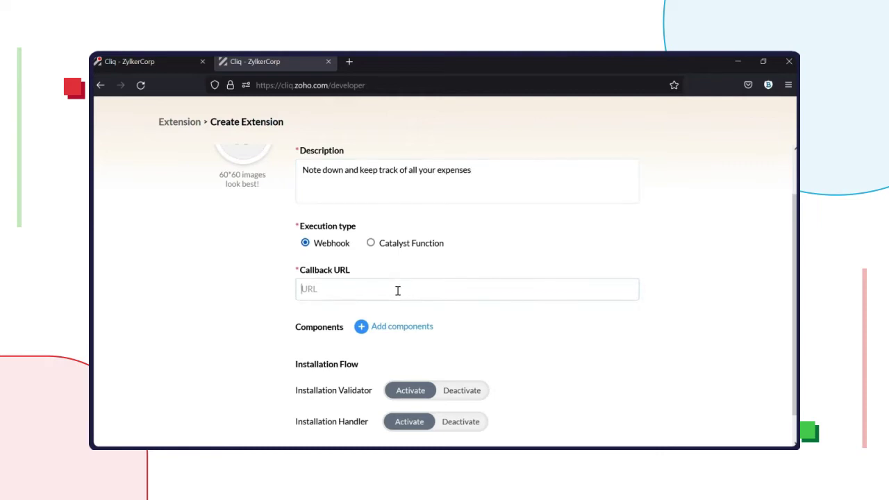
double_click(338, 84)
click(333, 84)
key(ctrl+c)
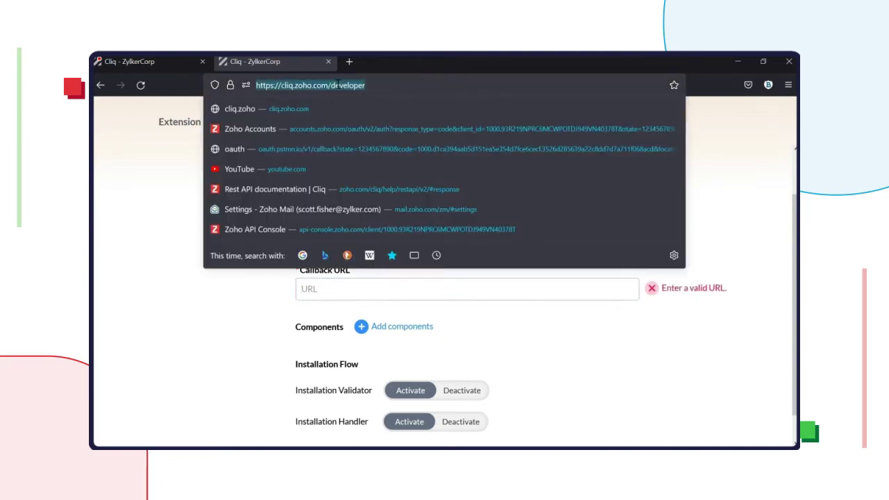
click(183, 271)
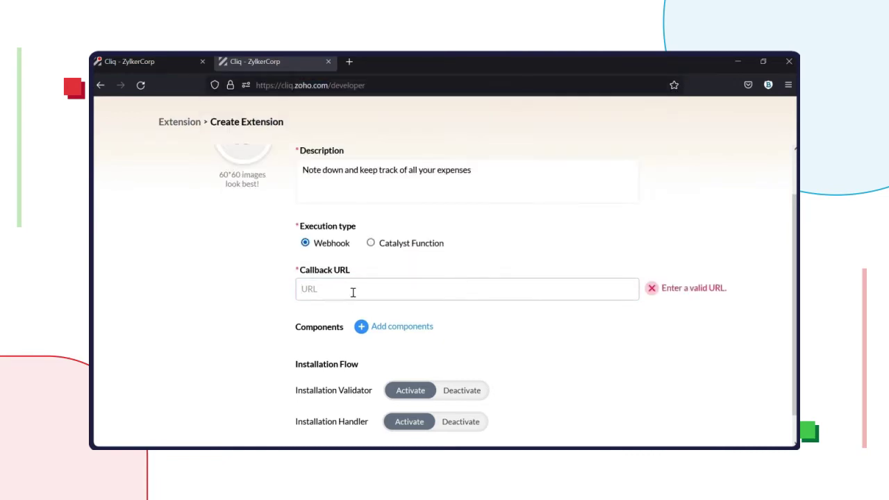
click(352, 292)
key(ctrl+v)
scroll(269, 306, down, 1)
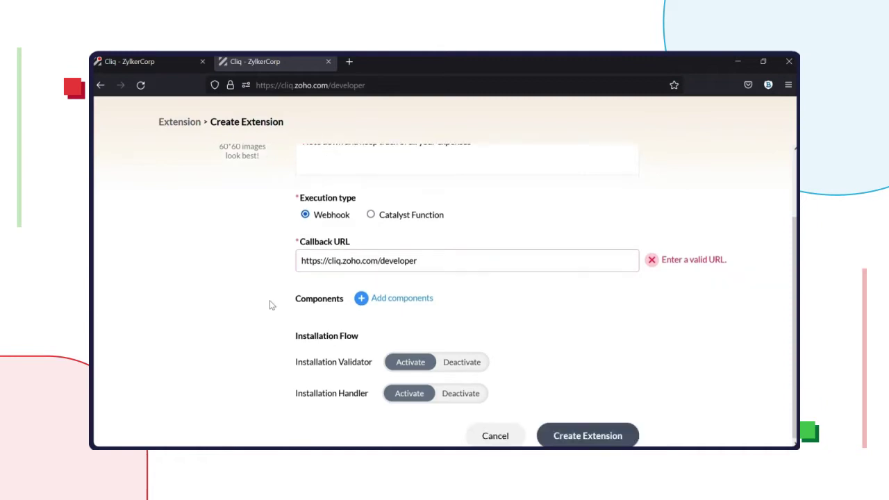
Step: Add a Bot component named ExpenseManagerbot with the description 'Add and view your expense'
click(425, 304)
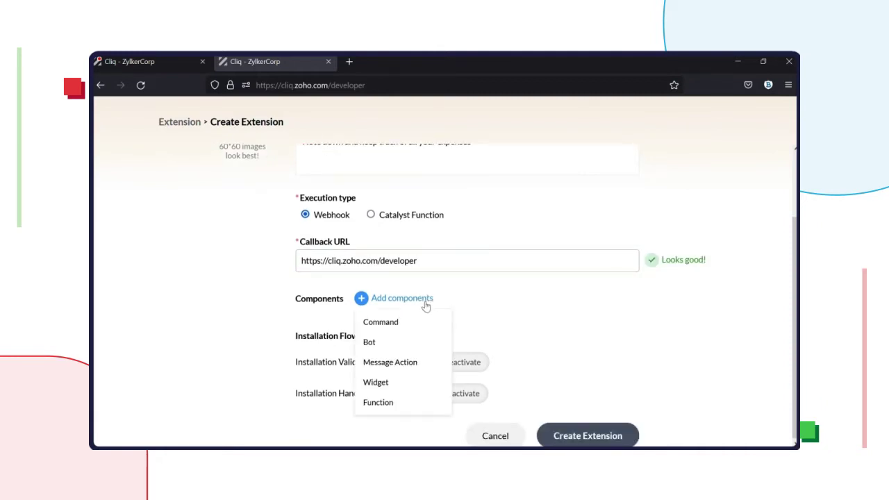
click(415, 346)
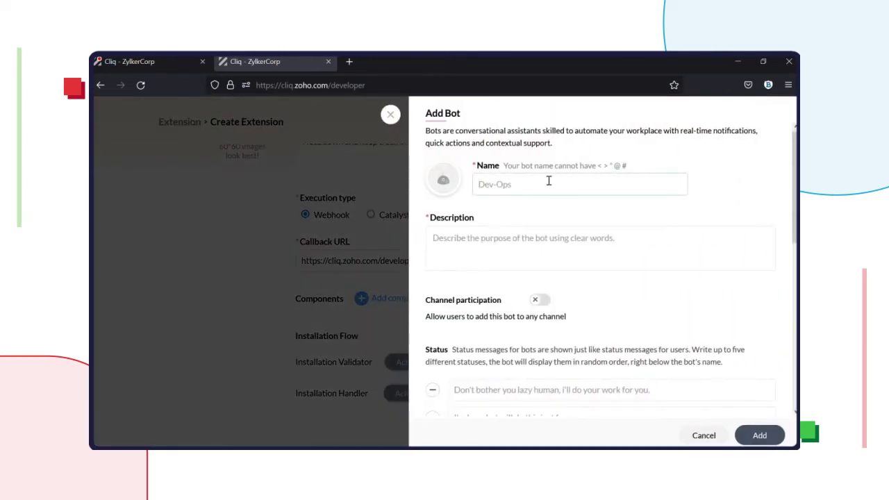
click(549, 181)
text(ExpenseManagerbot)
click(517, 251)
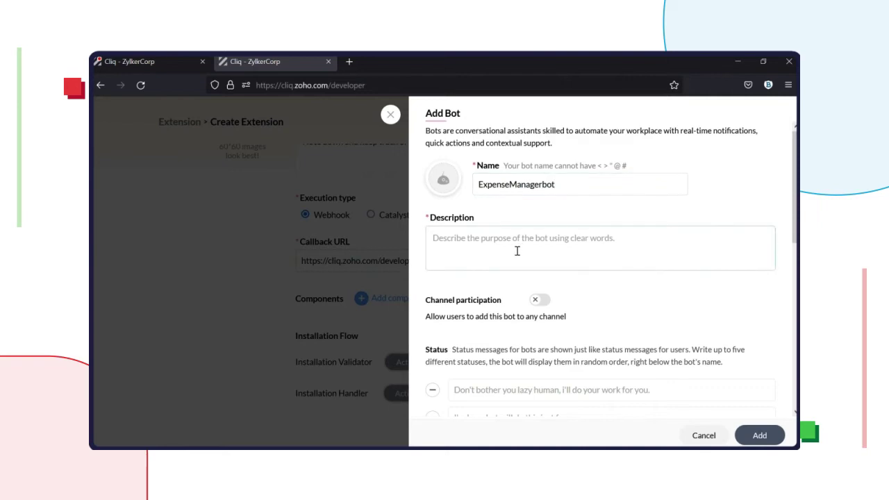
text(View and)
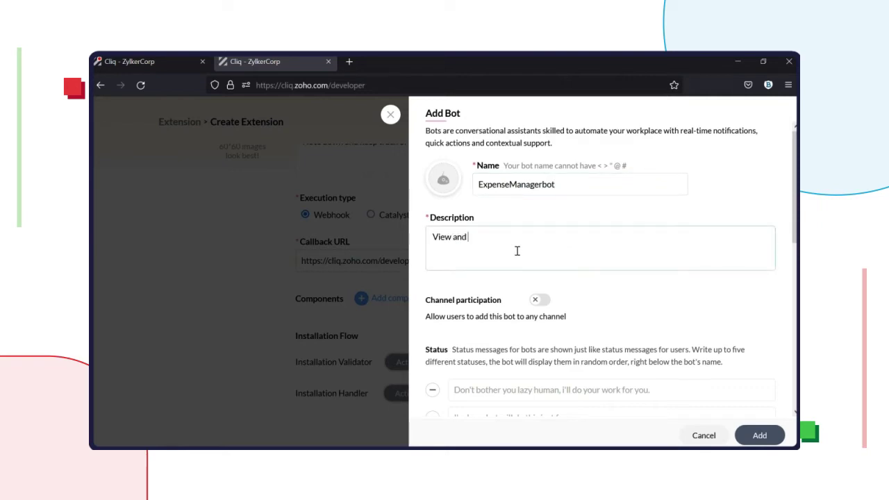
key(Home)
key(Delete)
key(Delete)
key(Delete)
key(Delete)
key(Delete)
text(Add)
key(End)
key(Left)
key(Left)
key(Left)
text(and view your expense)
Step: Turn on the welcome handler, add menu actions Add Expense, View Expense and Settings, and save the bot
scroll(599, 296, down, 3)
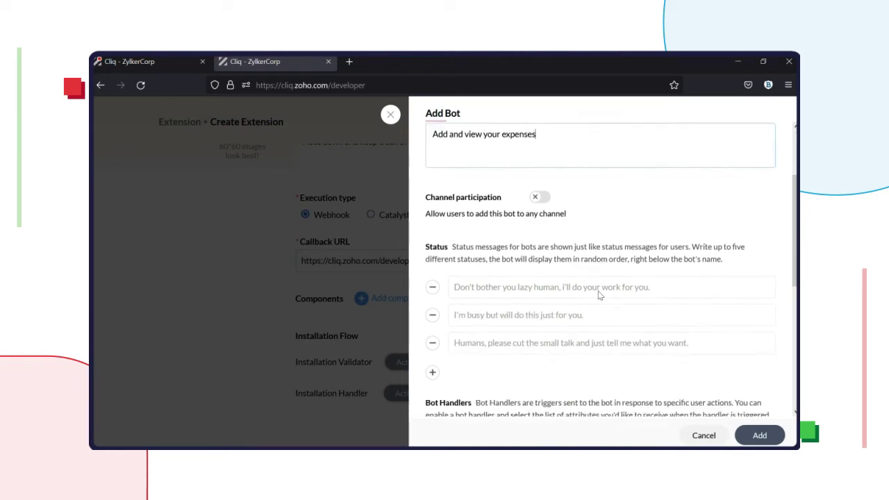
scroll(565, 287, down, 5)
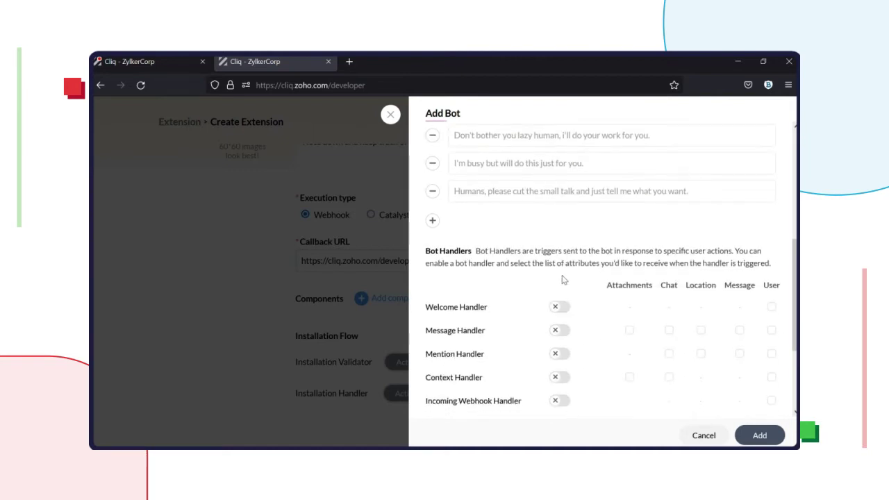
click(560, 266)
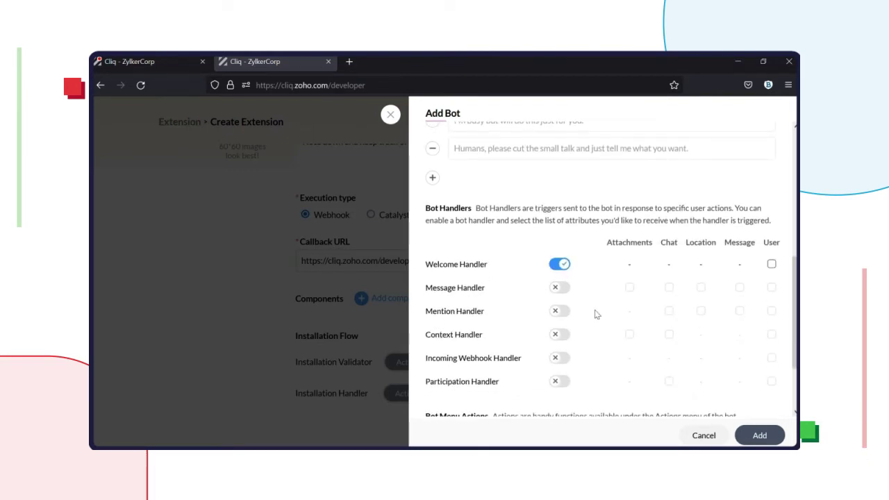
scroll(591, 304, down, 3)
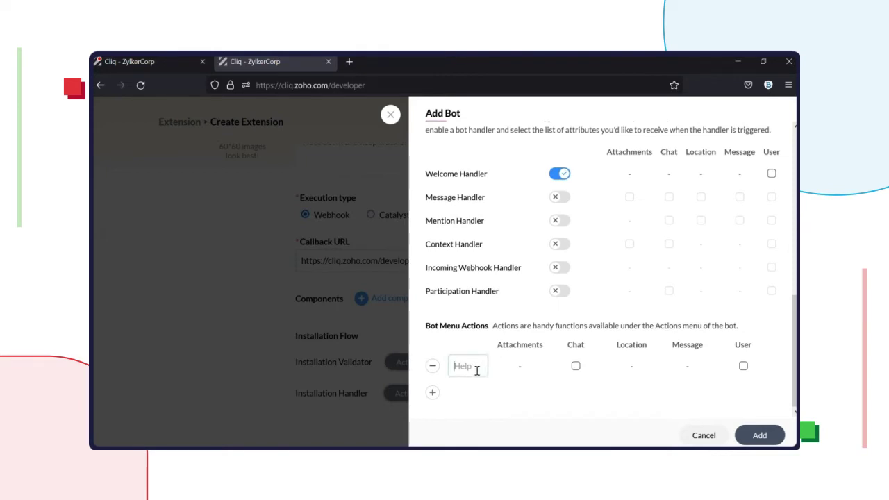
text(Add)
text( Expense)
click(432, 393)
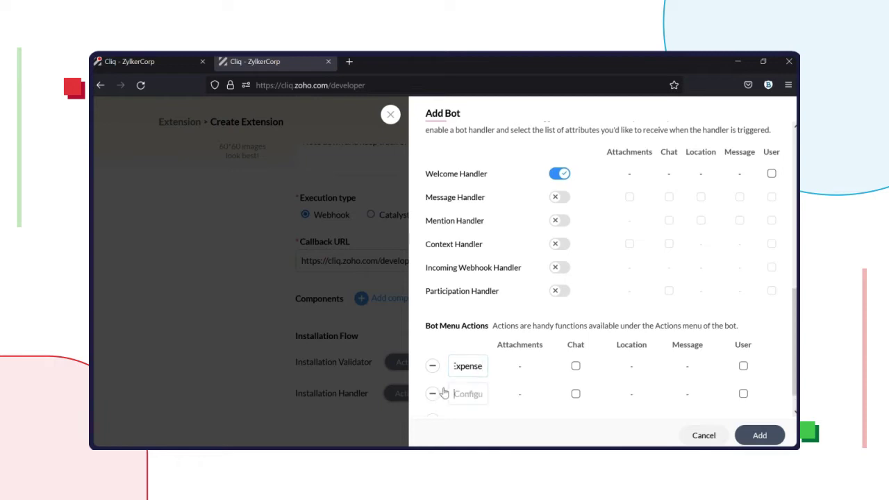
click(464, 393)
text(View)
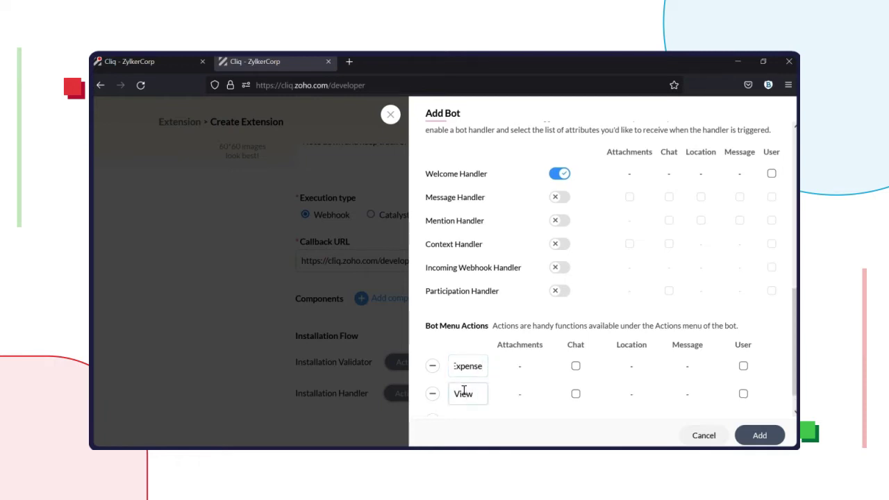
text( Expense)
scroll(438, 417, down, 1)
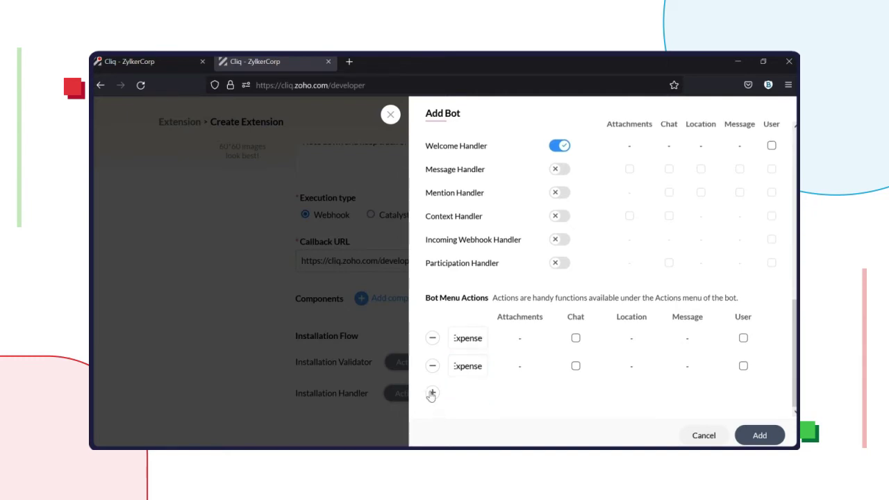
click(432, 392)
text(Se)
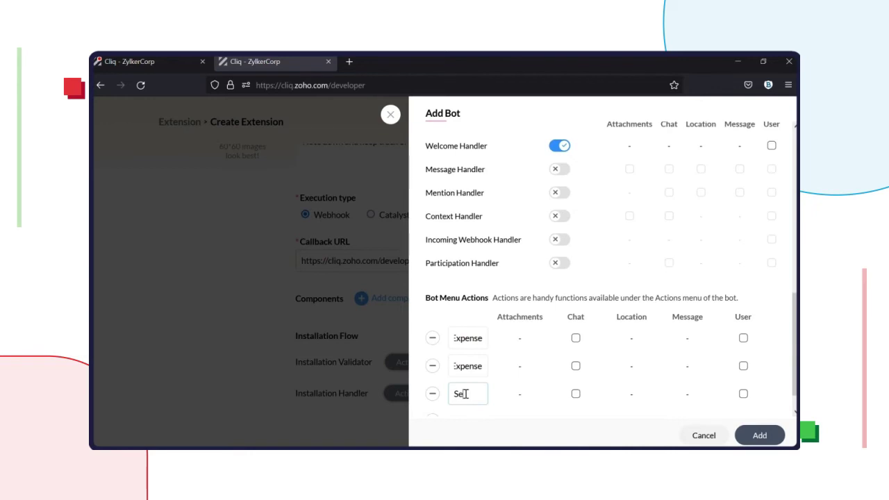
text(ttings)
scroll(465, 394, down, 1)
click(760, 435)
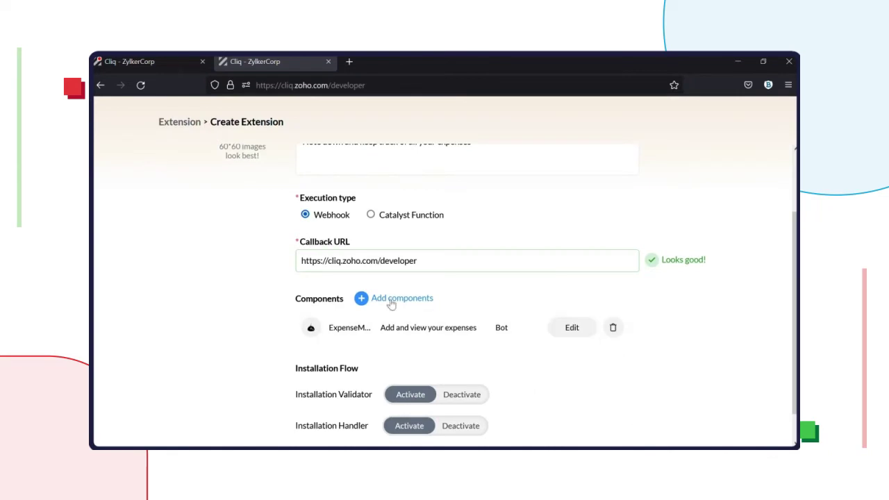
Step: Add a Button function 'expensemanagerbtn' with the description 'Add your new expenses'
click(387, 302)
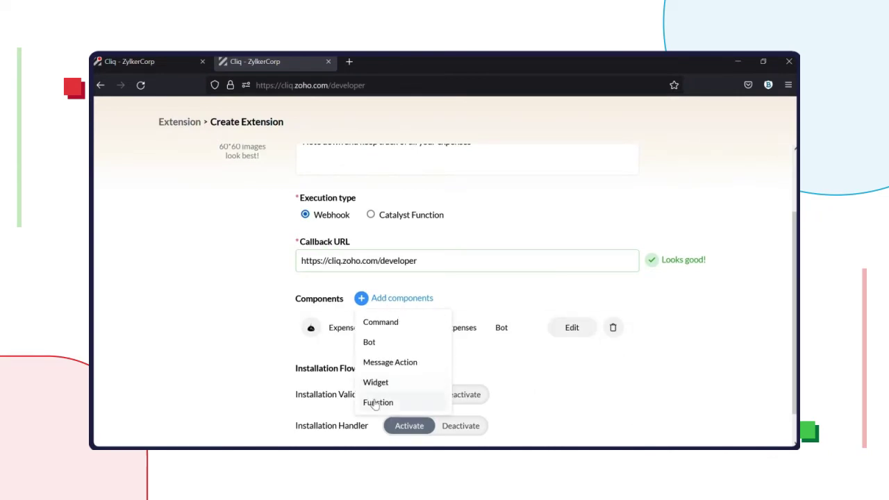
click(378, 402)
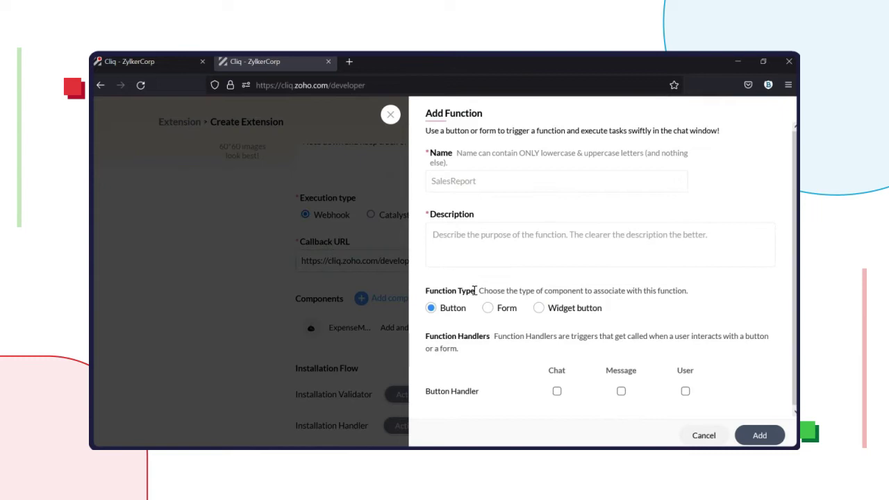
click(497, 174)
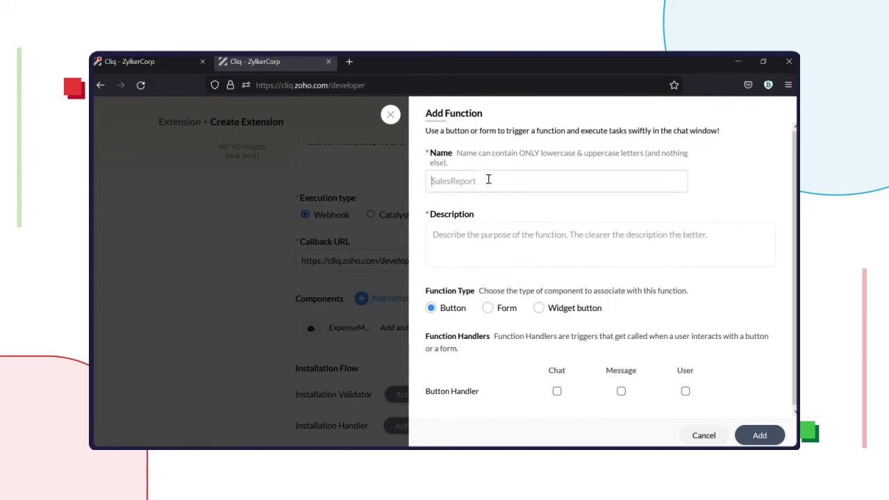
text(expensemanagerbtn)
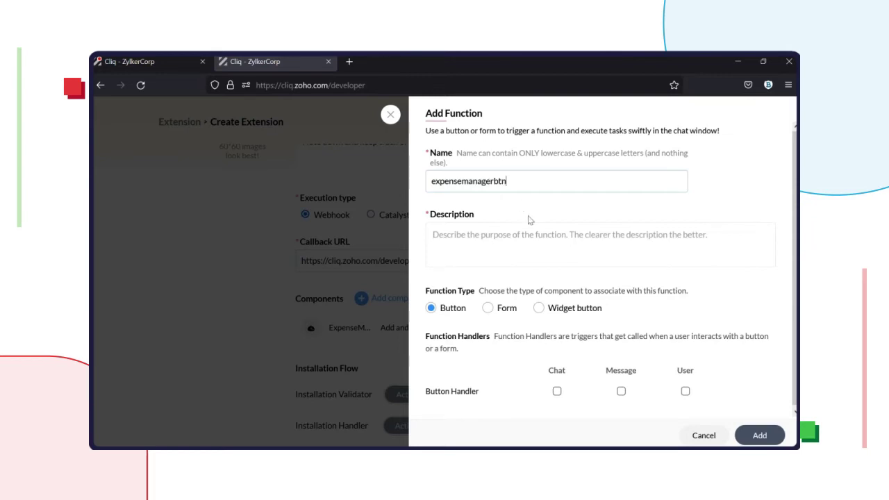
click(497, 247)
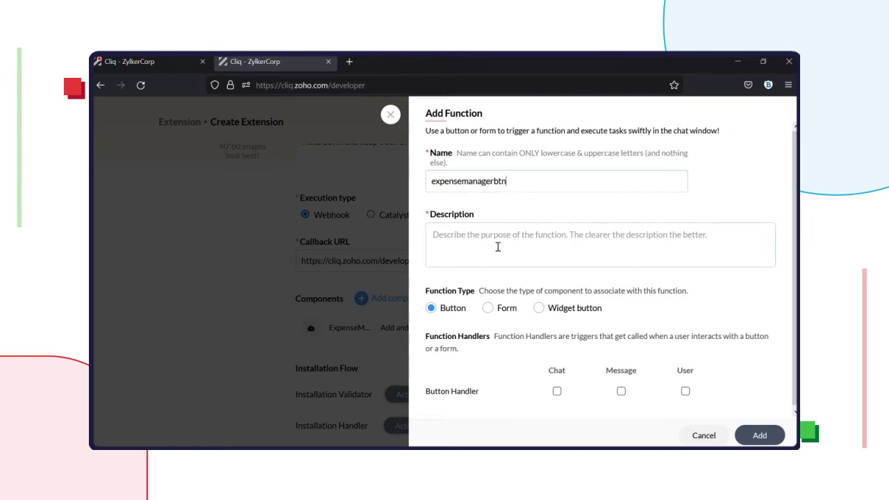
text(Add)
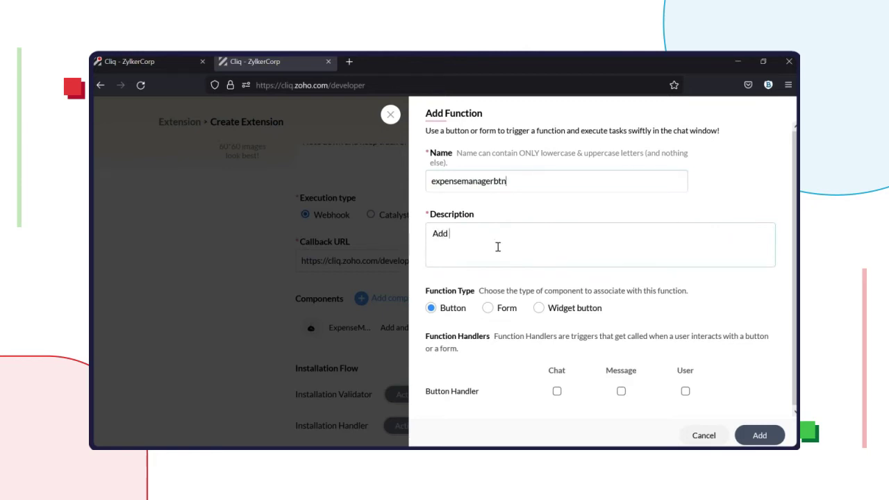
text( your new expenses)
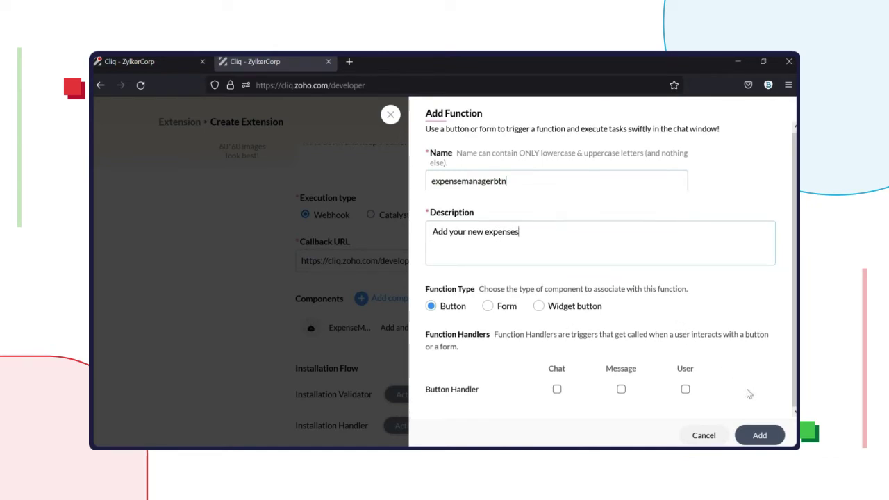
click(756, 434)
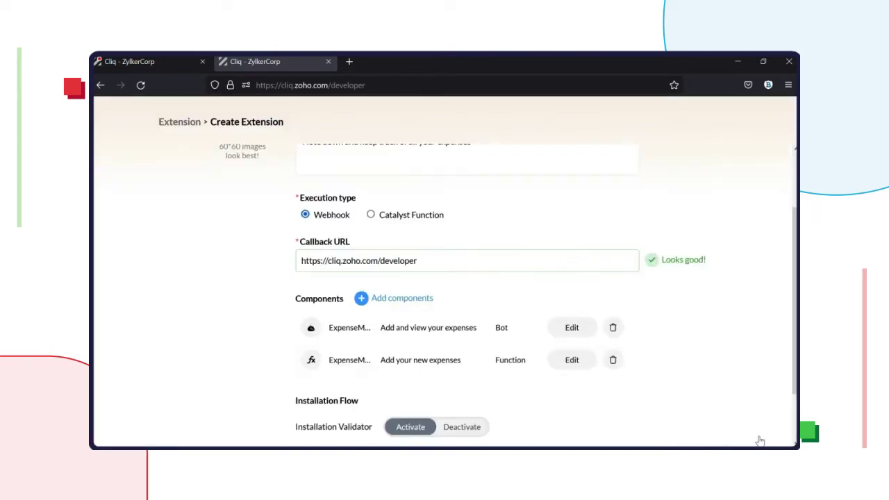
Step: Add a Form function 'expensemanagerform' with the description 'View your expenses'
click(410, 297)
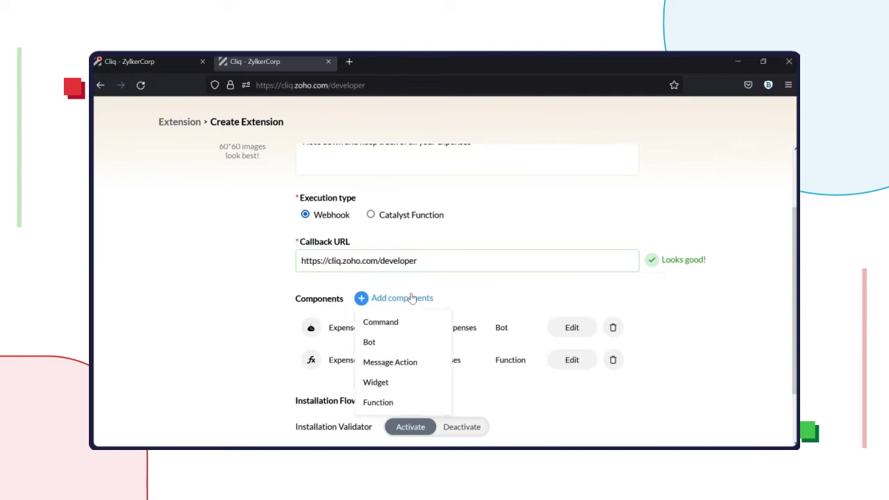
click(378, 403)
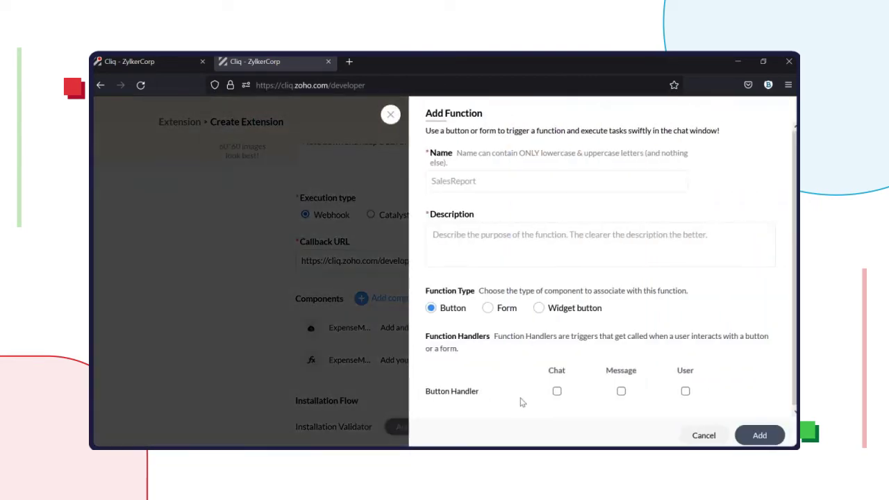
click(497, 309)
click(472, 184)
text(expe)
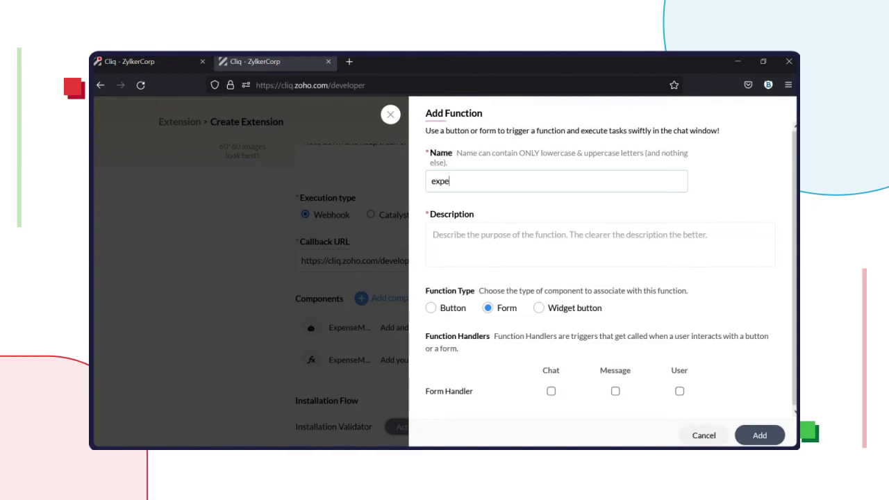
text(nsemanagerform)
click(433, 235)
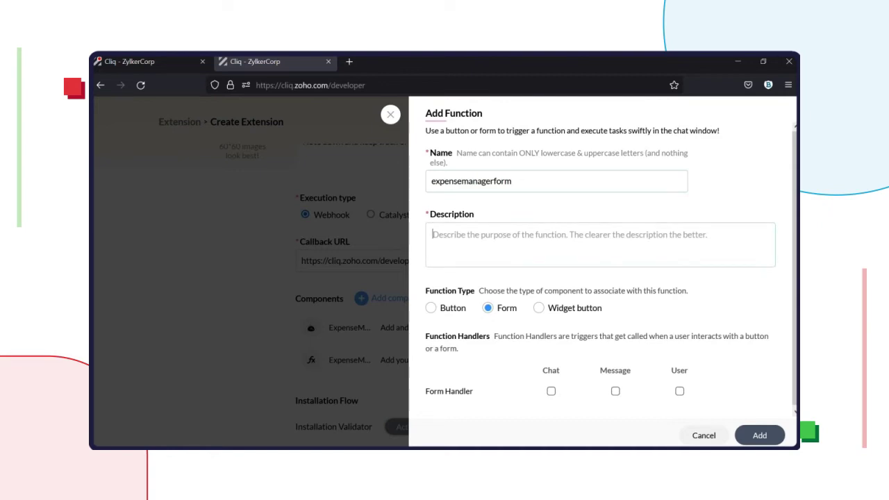
text(View)
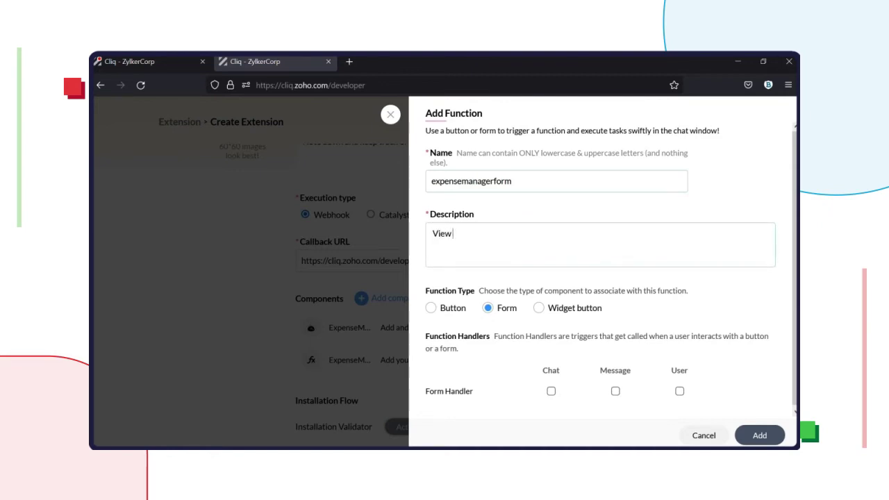
text( your expenses)
click(758, 435)
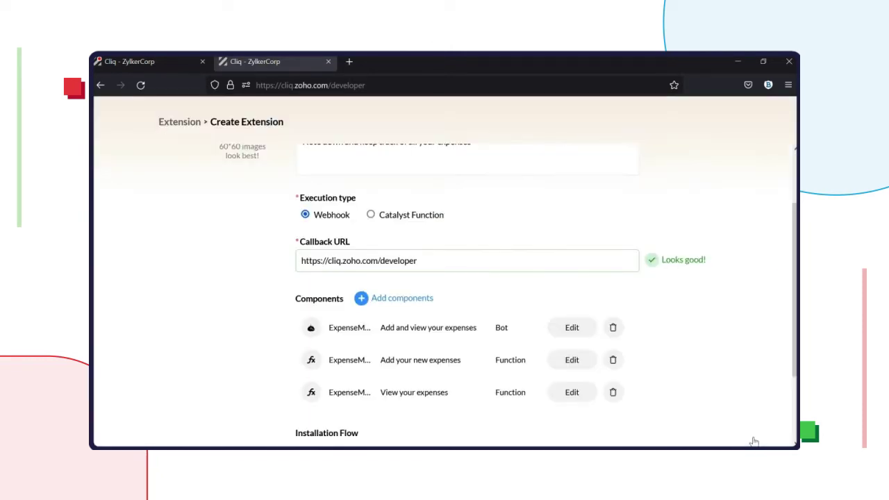
Step: Deactivate the Installation Validator and Installation Handler, then create the extension
scroll(689, 324, down, 3)
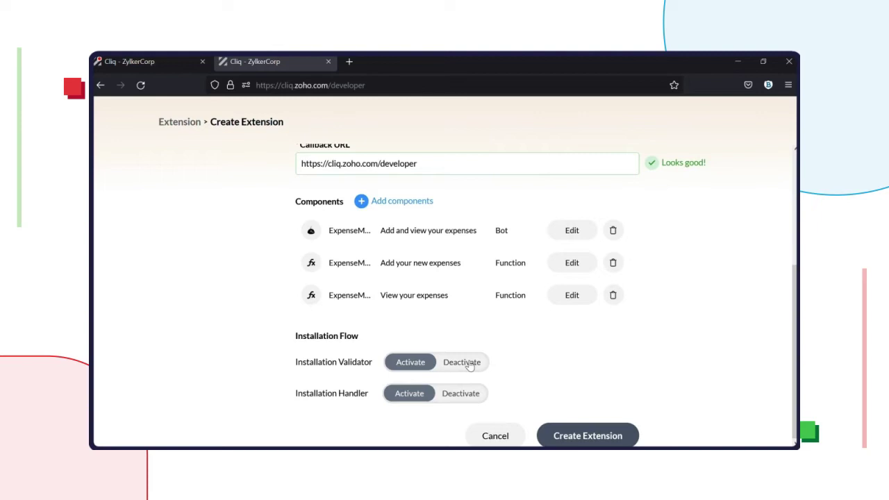
click(469, 363)
click(459, 395)
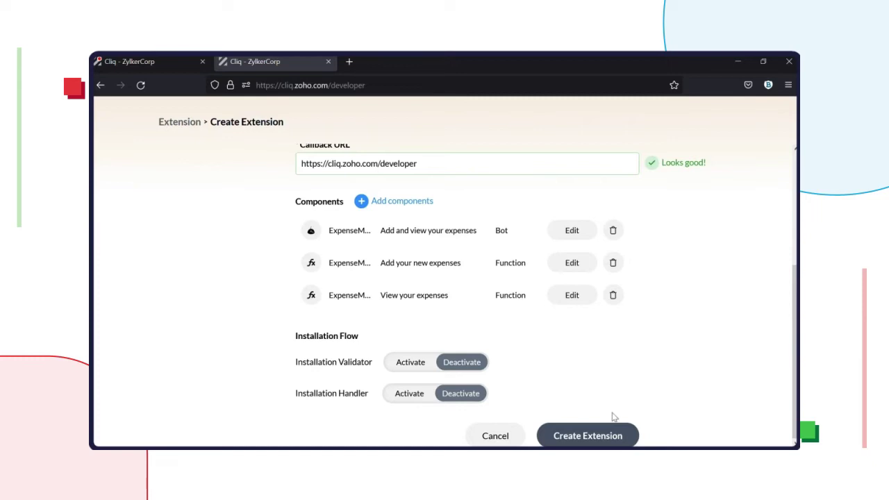
click(610, 442)
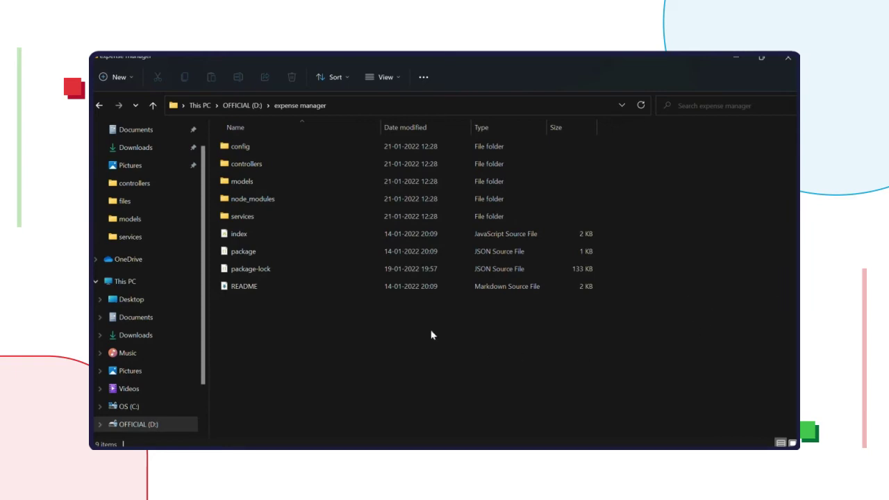
click(369, 292)
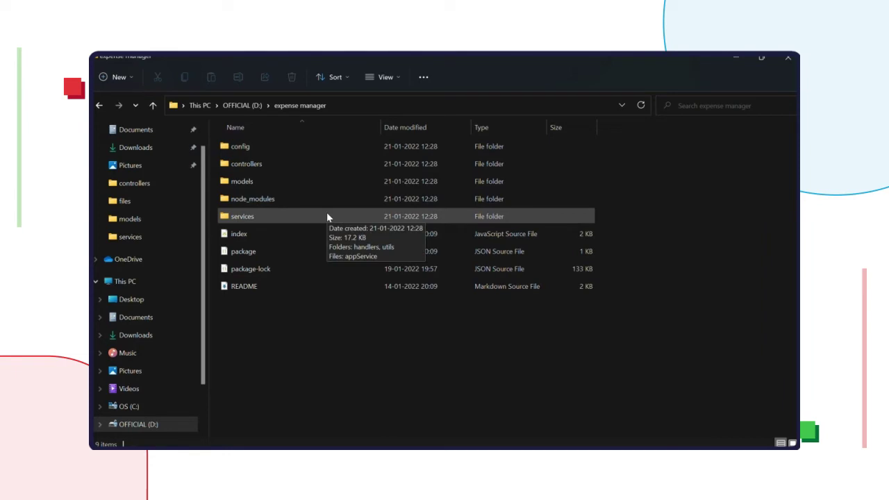
double_click(304, 184)
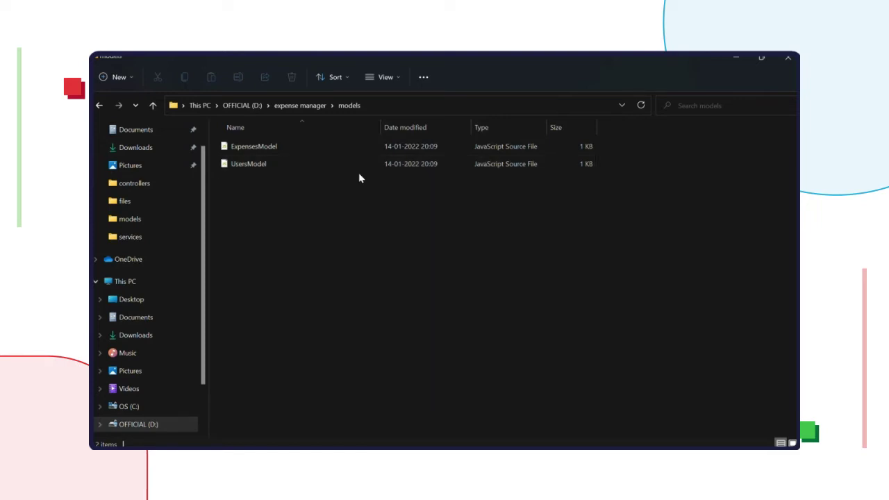
click(152, 105)
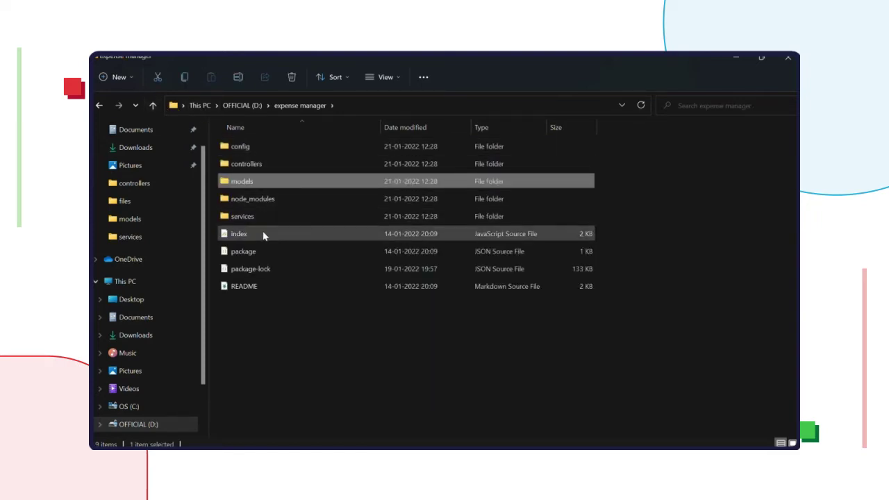
click(263, 234)
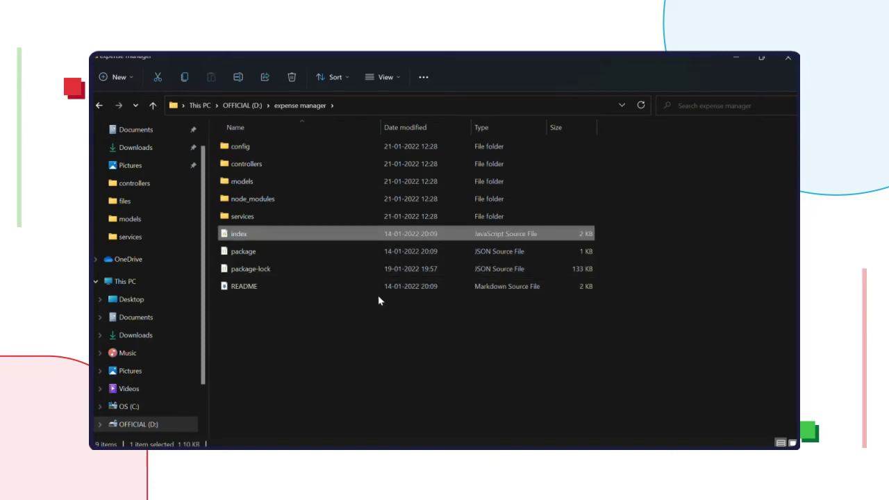
double_click(300, 163)
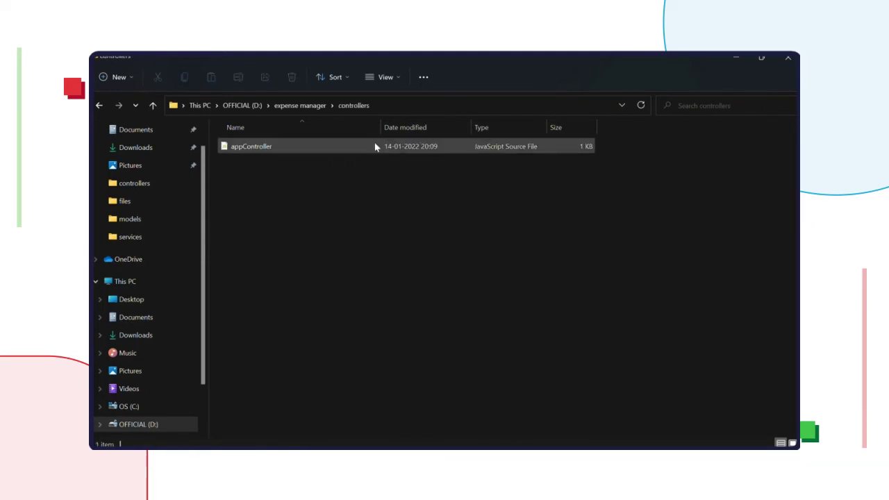
click(373, 154)
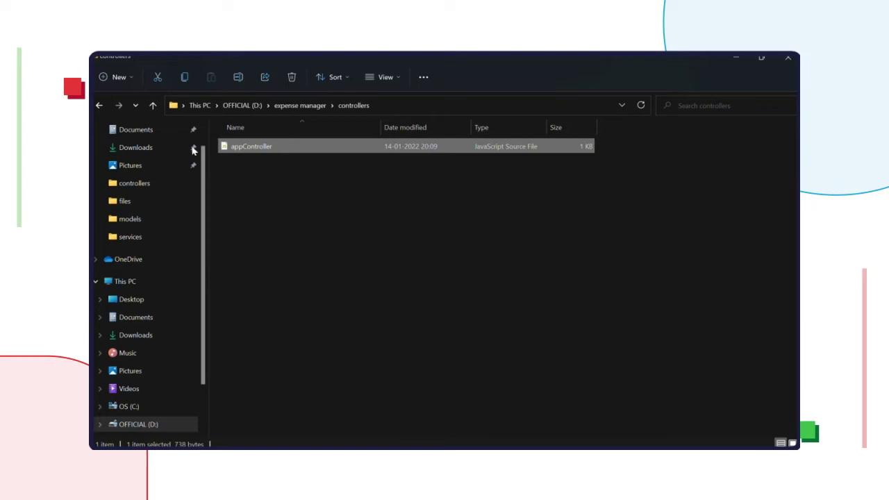
click(154, 107)
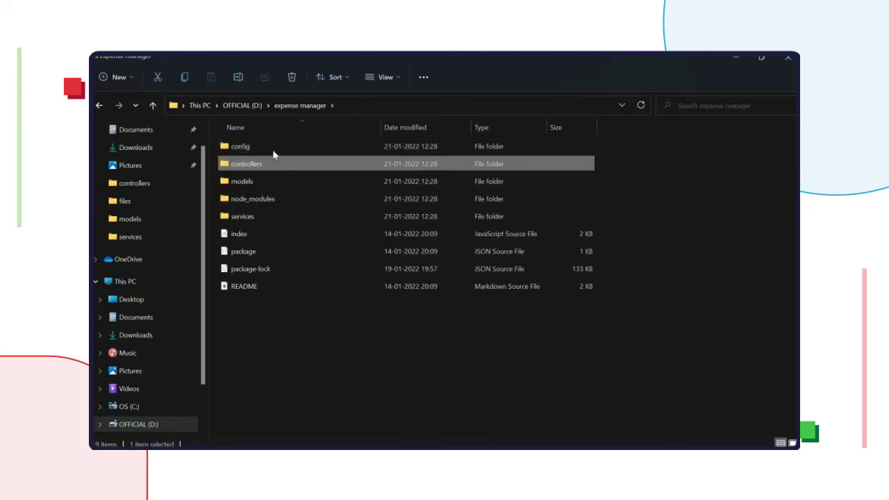
double_click(265, 218)
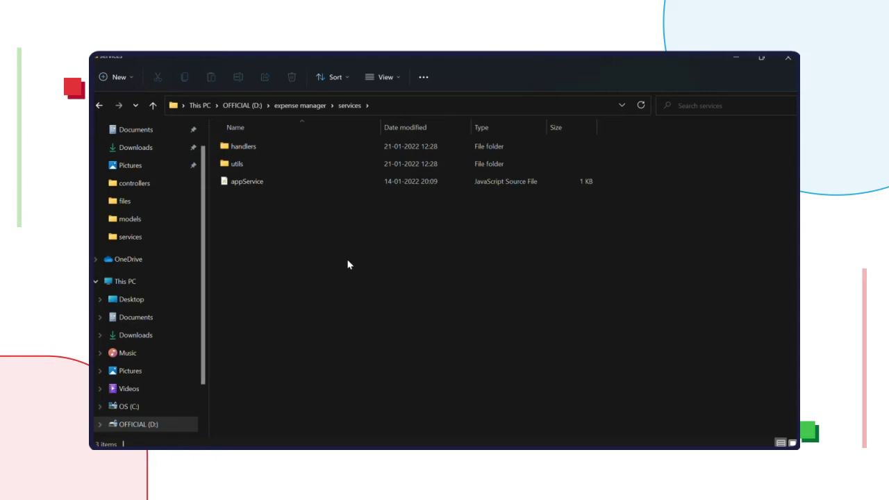
double_click(280, 147)
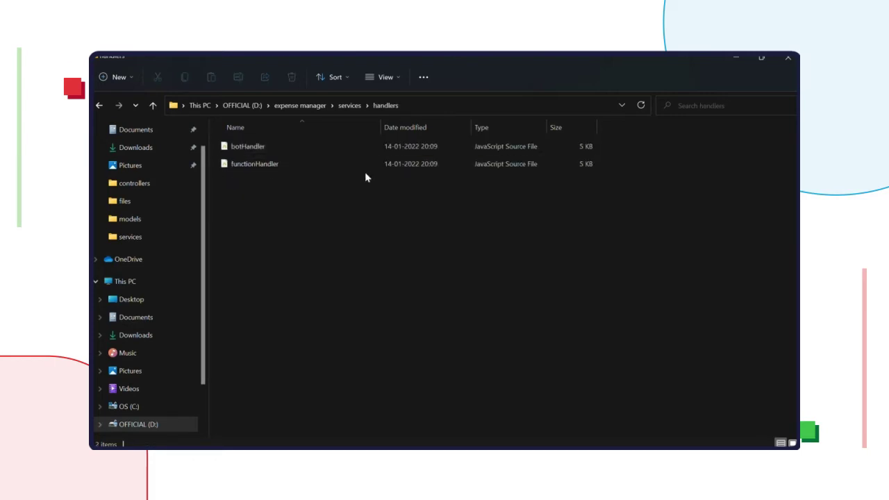
click(153, 105)
double_click(246, 165)
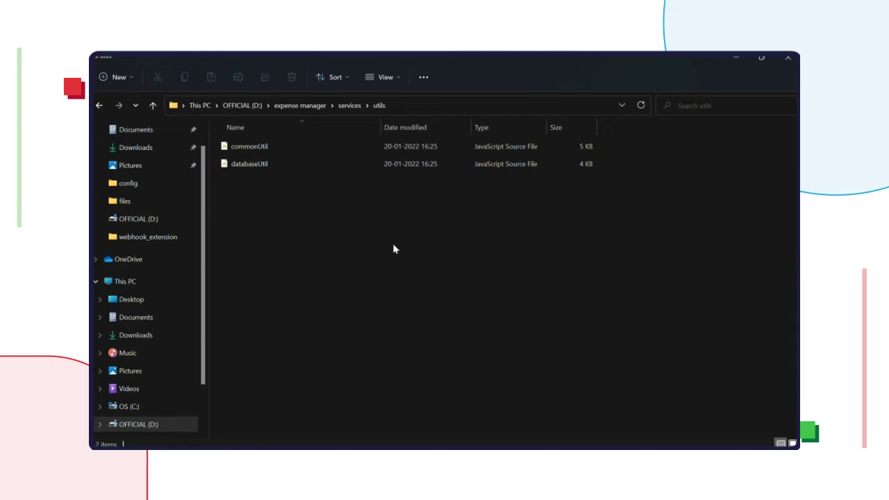
click(153, 105)
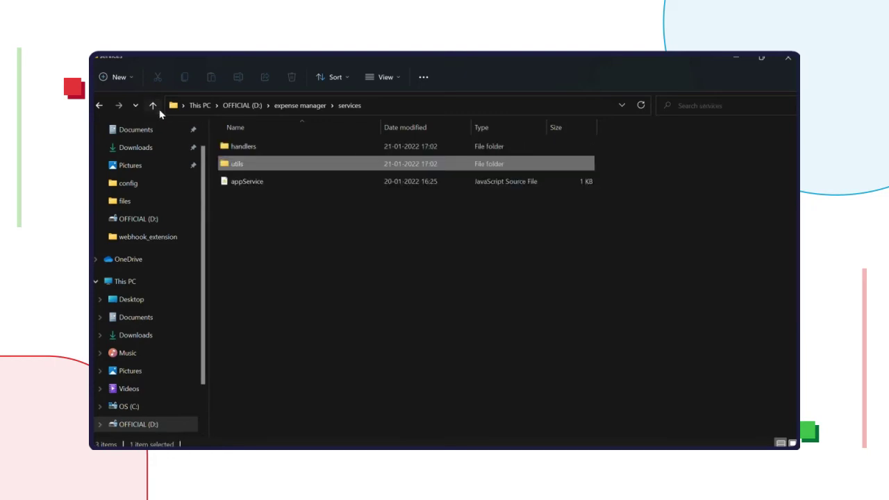
click(156, 107)
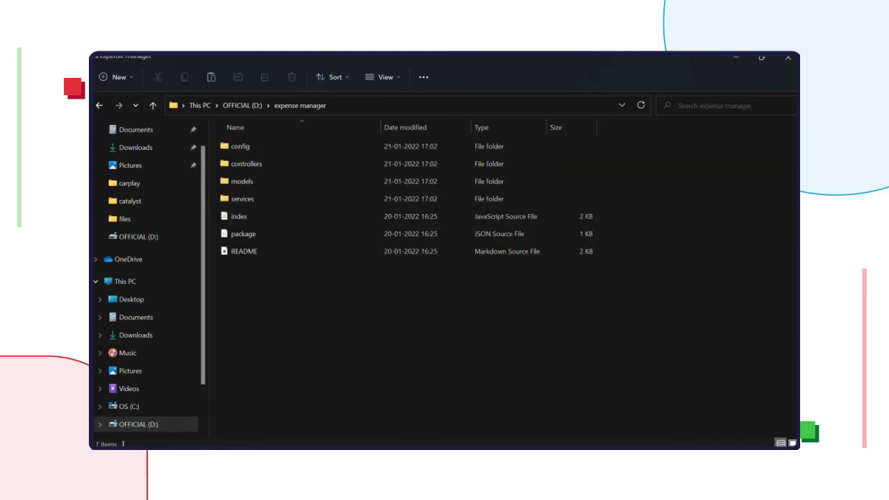
Step: Run npm install in a terminal opened on the expense manager folder, then minimise the terminal
right_click(469, 325)
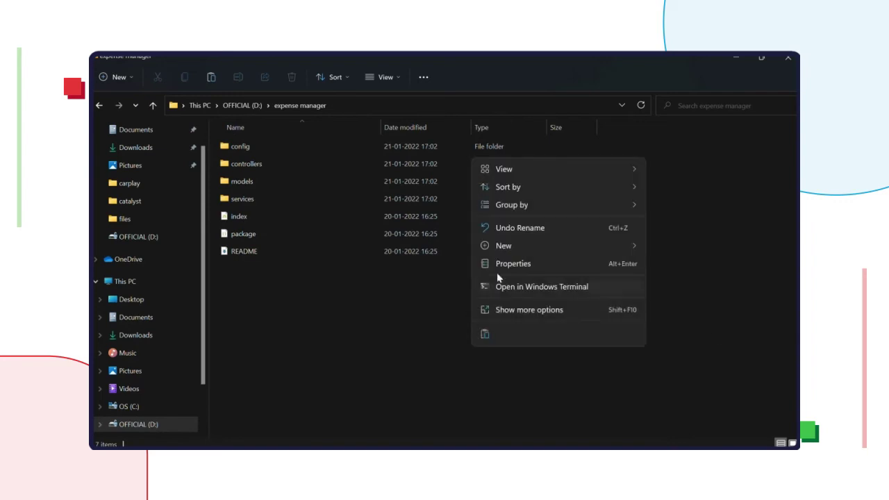
click(498, 283)
text(npm install)
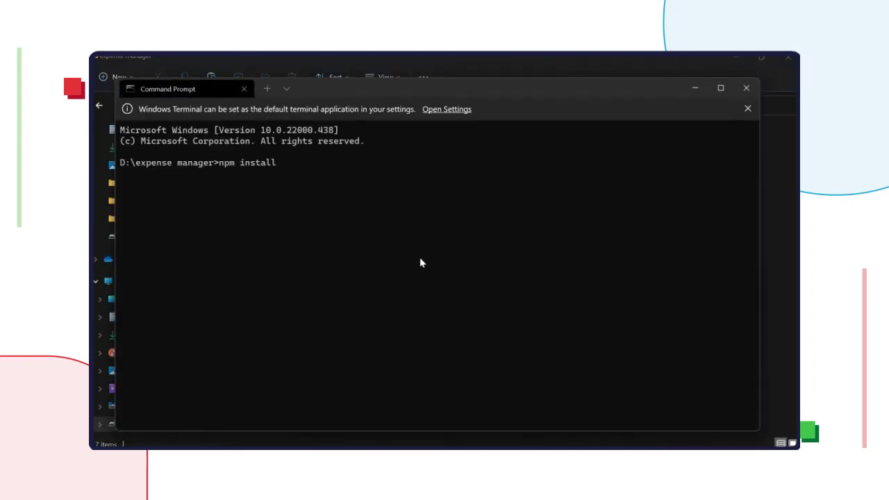
key(Return)
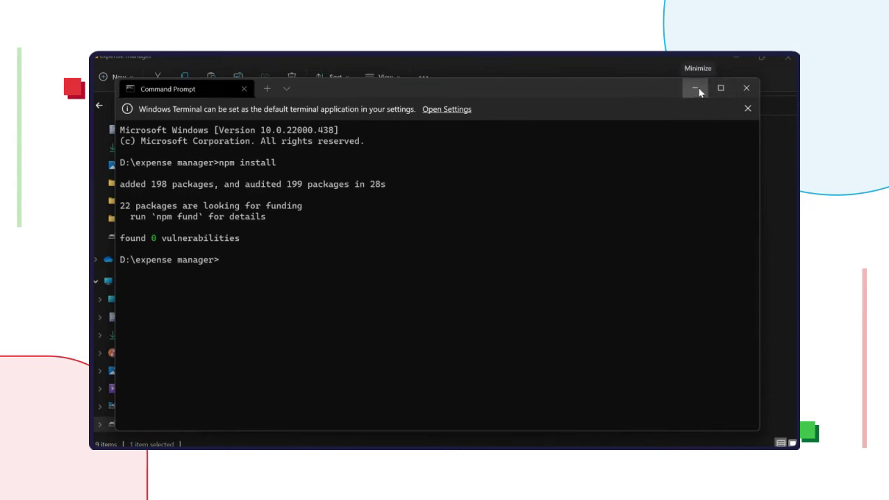
click(695, 89)
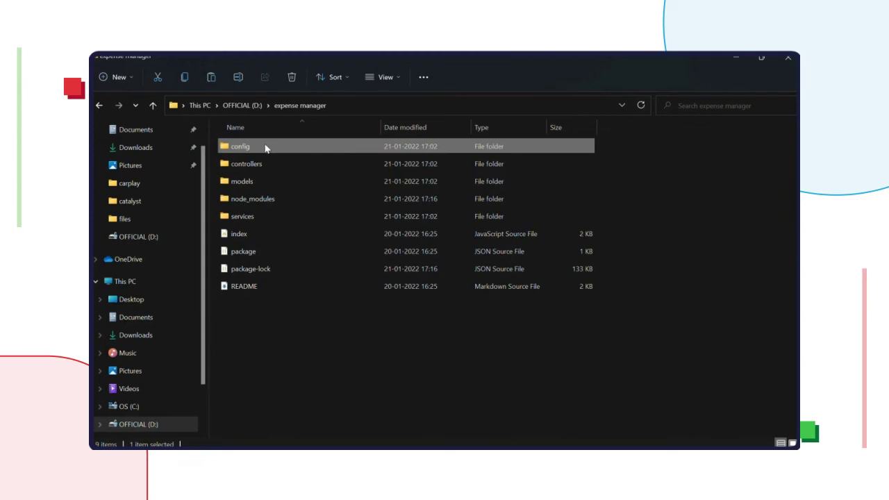
Step: Open the devKeys file from the expense manager's config folder in the editor
double_click(251, 152)
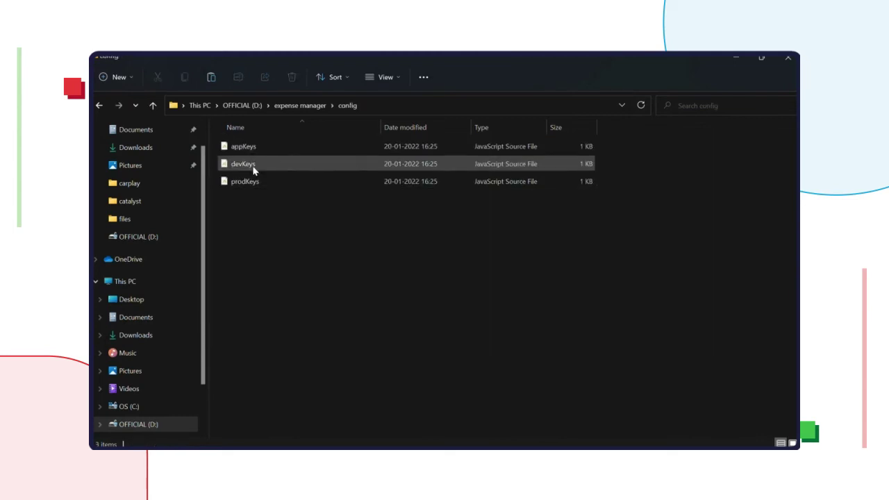
click(254, 170)
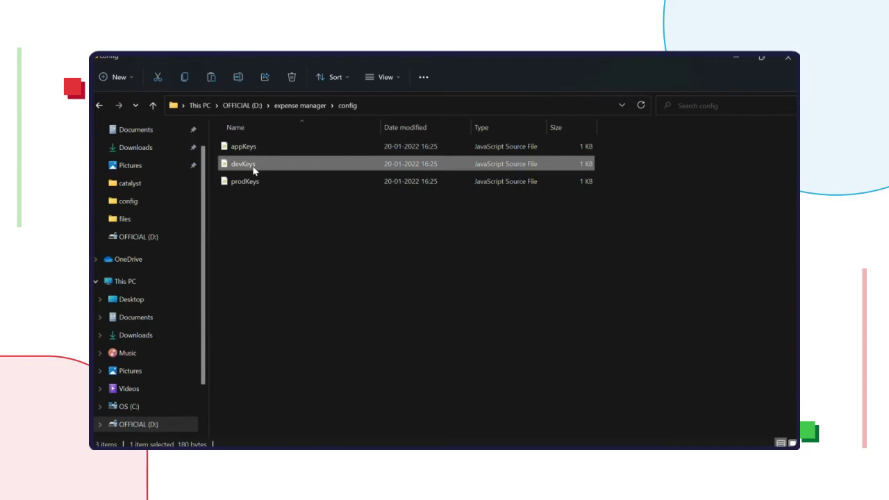
double_click(253, 167)
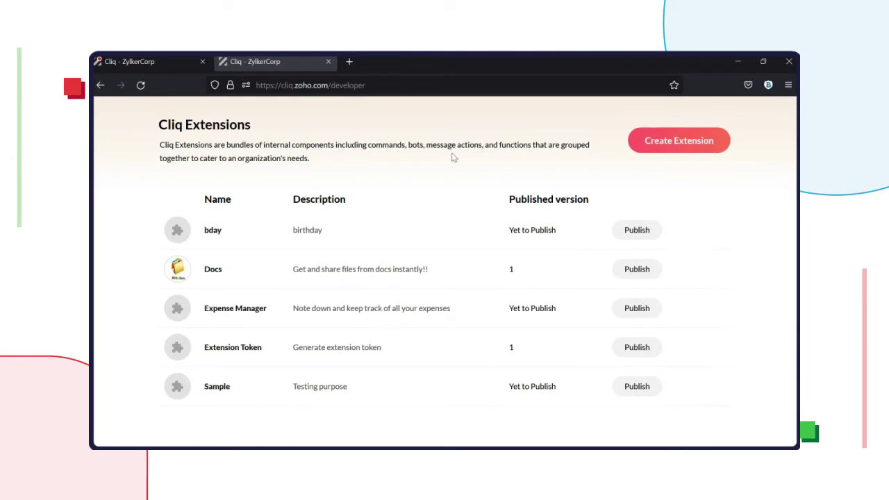
Step: Copy the Sandbox app key from the Expense Manager extension's Connectors details
click(239, 310)
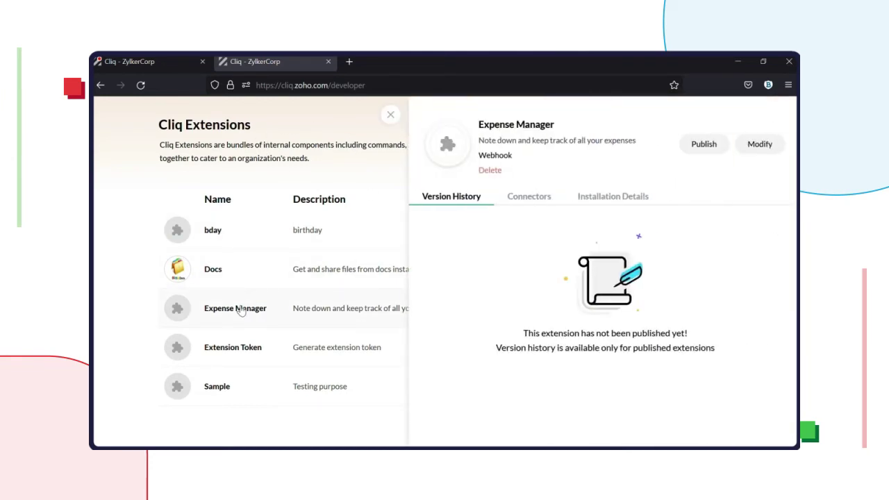
click(529, 196)
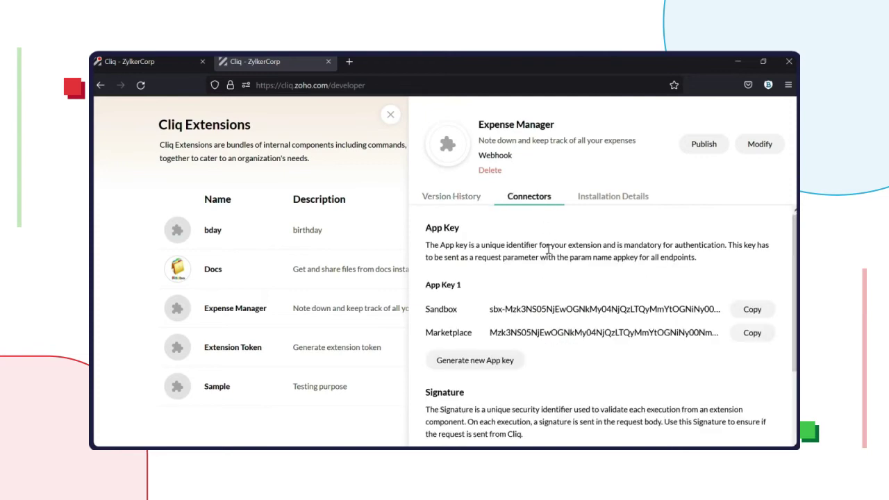
scroll(545, 275, down, 1)
scroll(500, 323, down, 2)
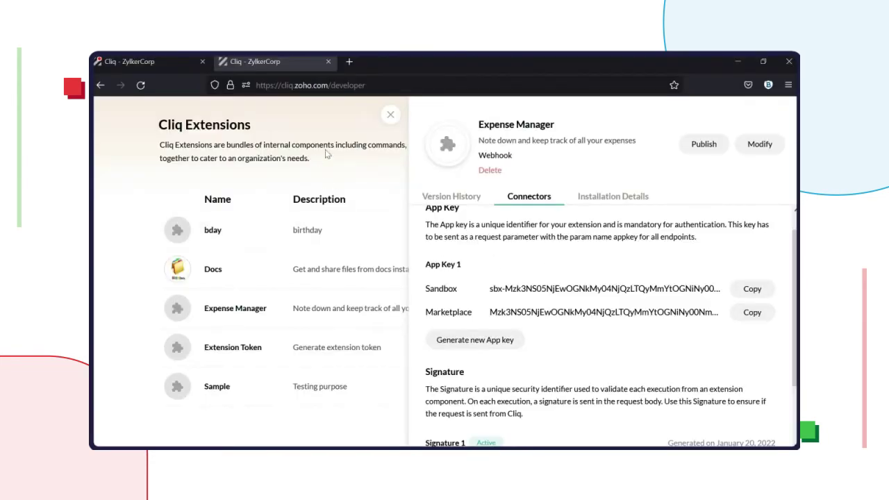
click(756, 298)
Step: Replace the CLIQ_APP_KEY placeholder in devKeys.js with the copied Sandbox app key
key(alt+Tab)
click(462, 186)
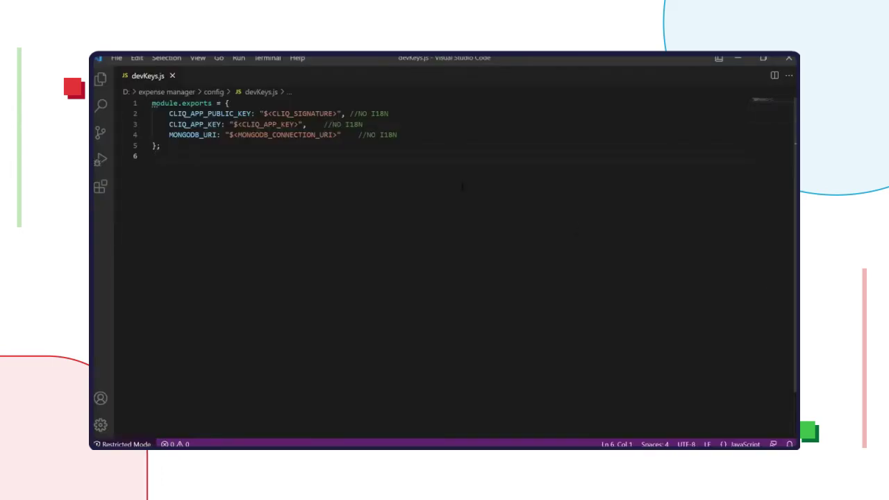
drag(304, 125, 233, 124)
key(BackSpace)
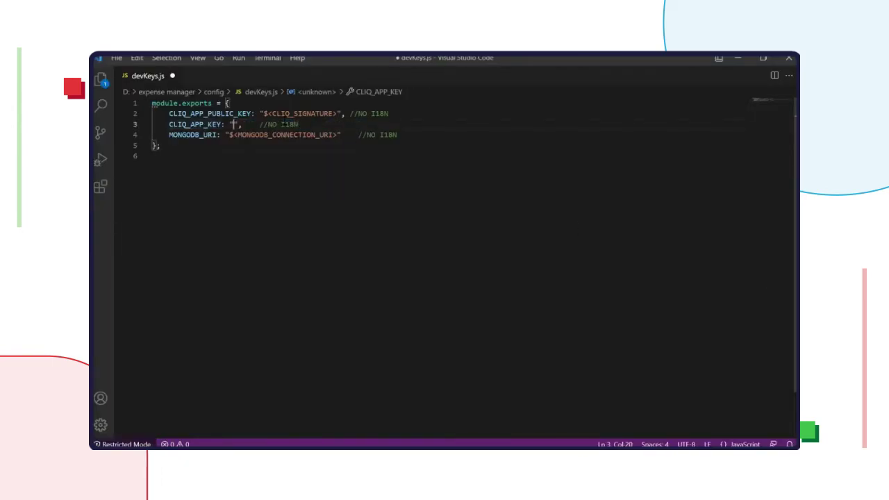
key(ctrl+v)
Step: Copy Signature 1 from Cliq and paste it over the CLIQ_SIGNATURE placeholder on line 2
key(alt+Tab)
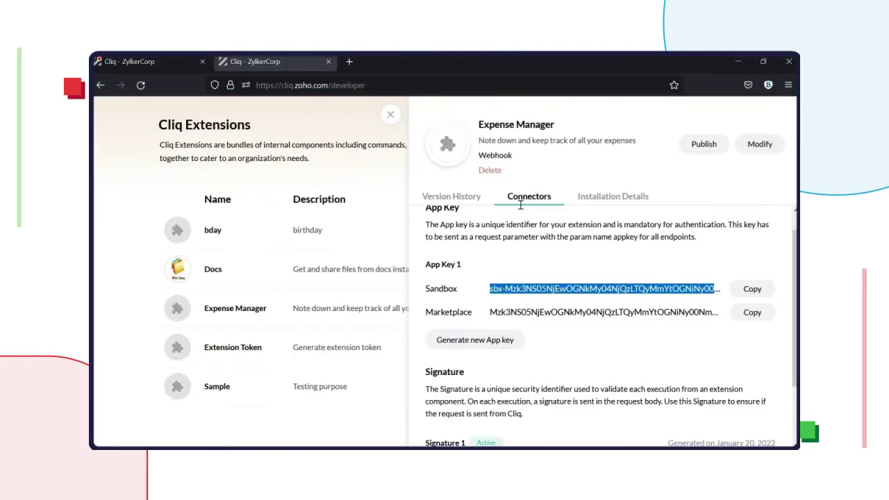
scroll(625, 337, down, 1)
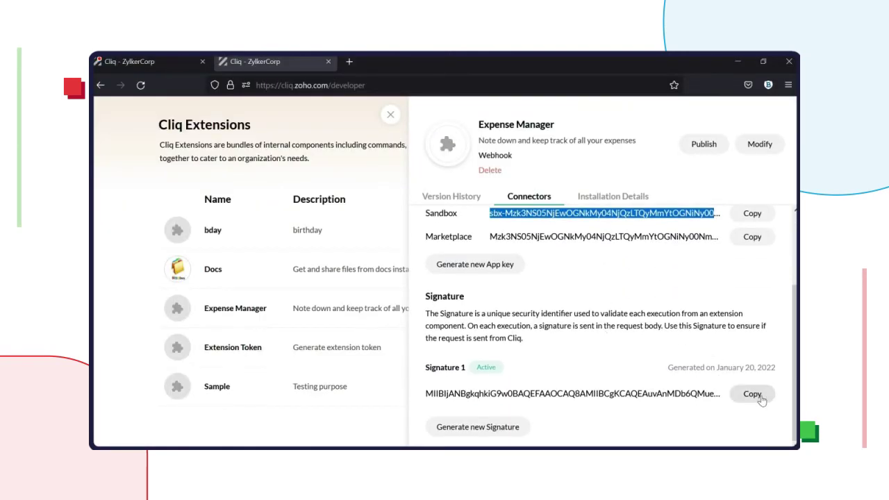
click(752, 394)
key(alt+Tab)
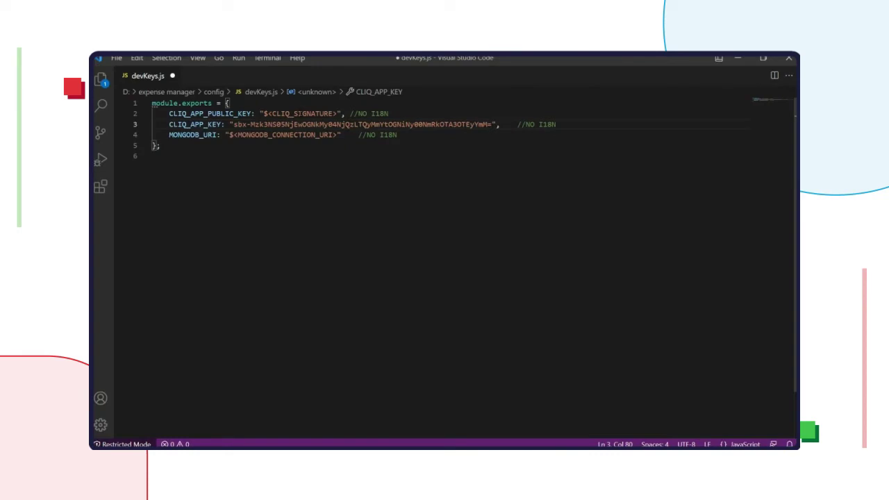
double_click(299, 113)
key(BackSpace)
key(BackSpace)
key(BackSpace)
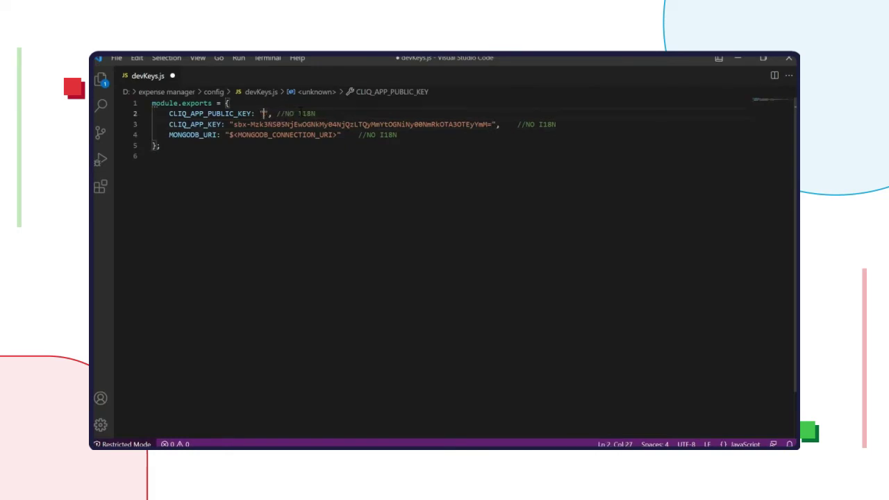
key(ctrl+v)
click(289, 158)
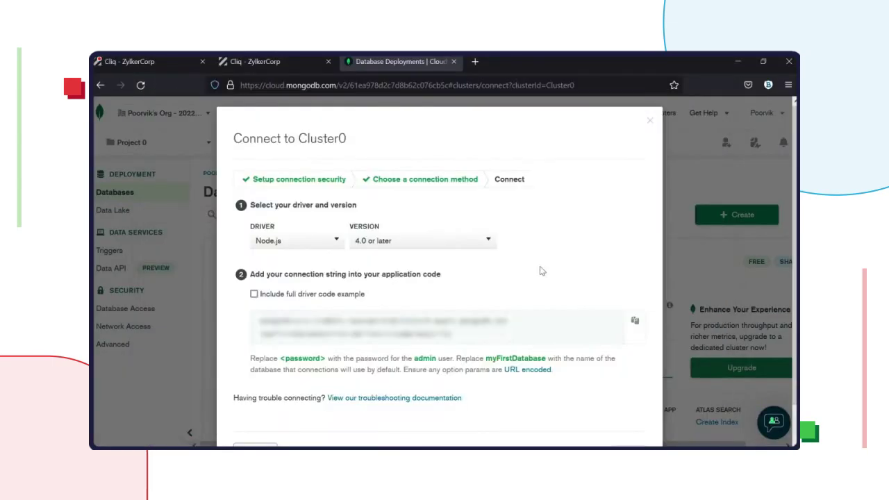
Step: Paste the MongoDB connection string over the MONGODB_URI placeholder and save devKeys.js
click(637, 319)
key(alt+Tab)
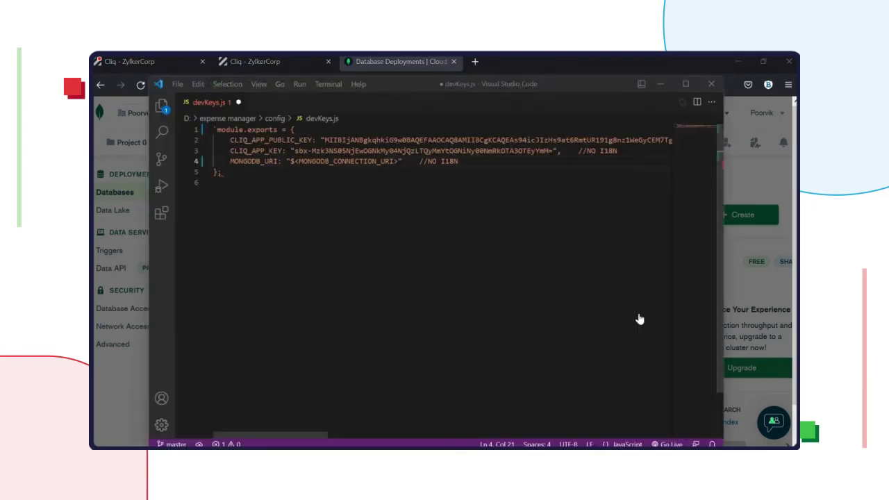
drag(397, 161, 291, 161)
key(ctrl+v)
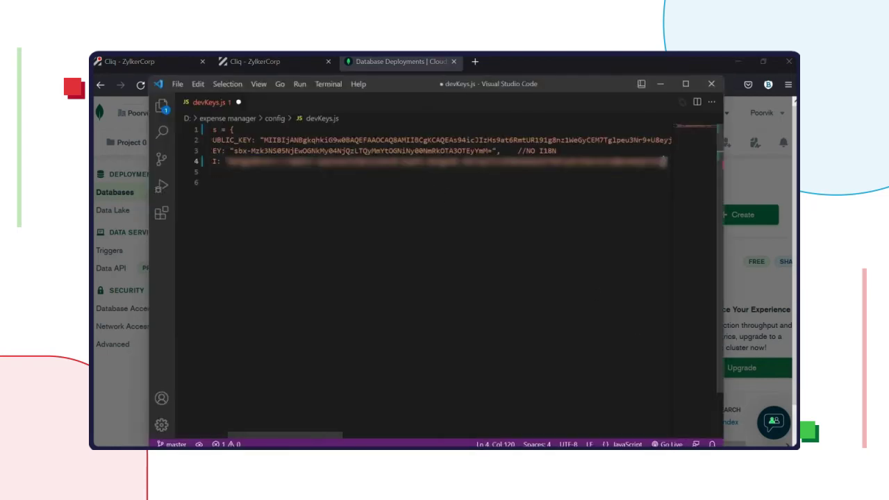
key(ctrl+a)
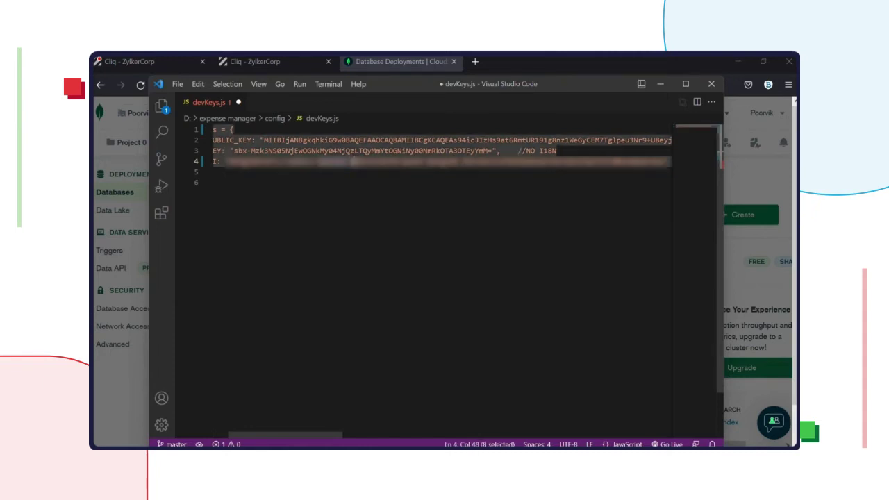
click(316, 161)
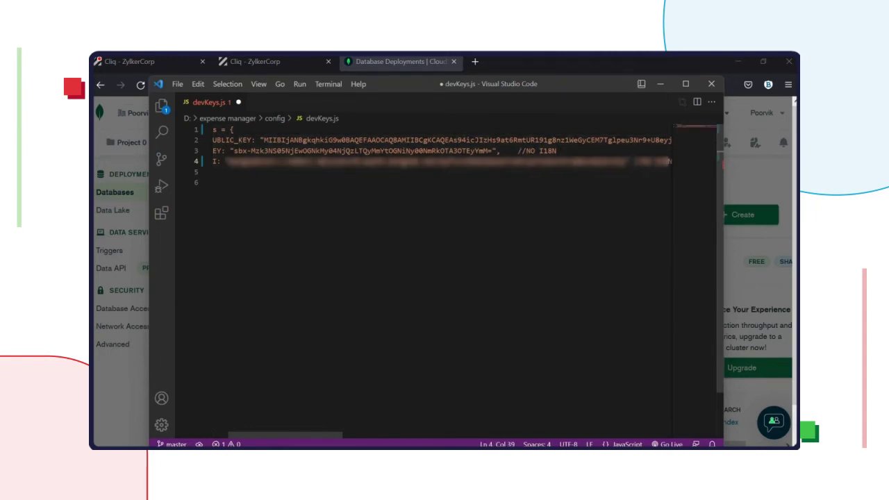
click(337, 161)
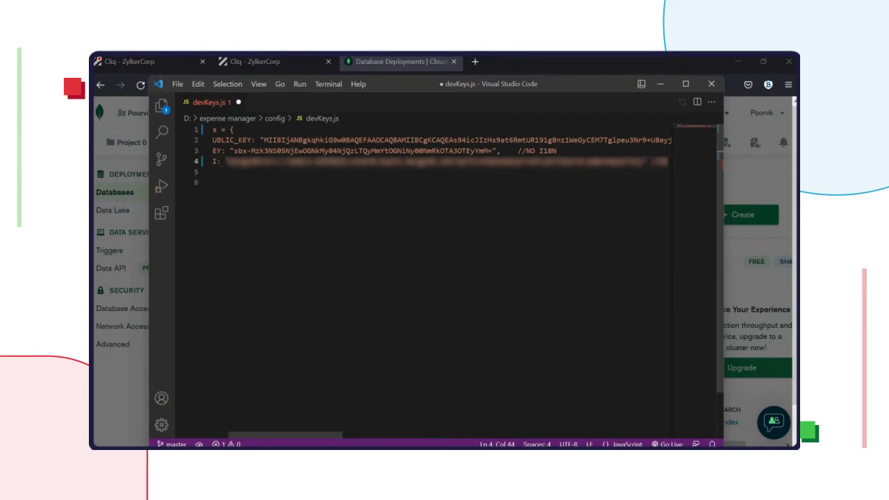
click(316, 161)
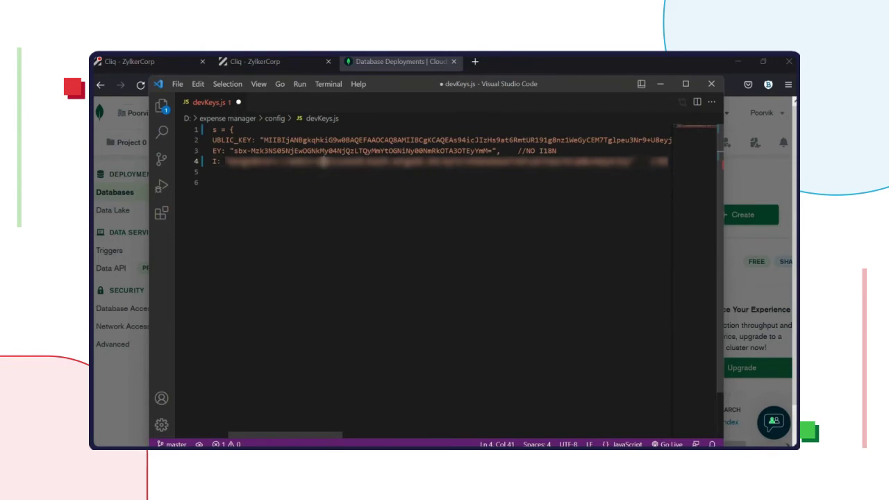
click(336, 161)
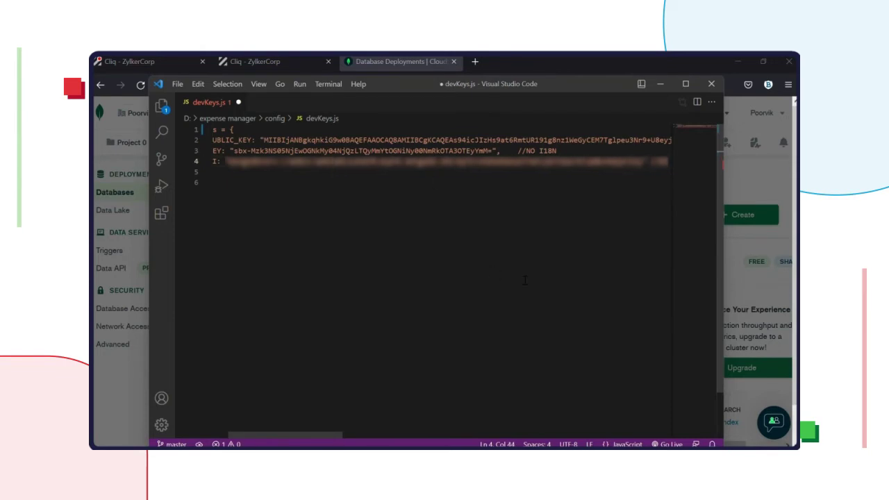
key(ctrl+s)
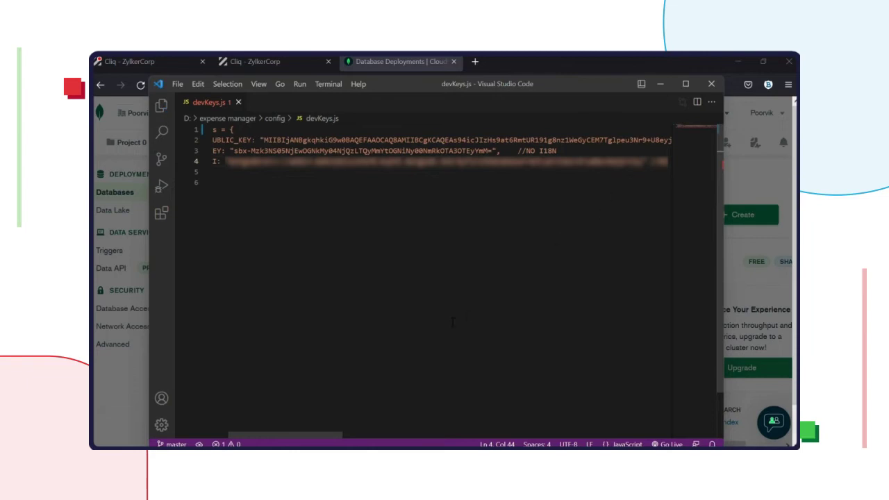
key(alt+Tab)
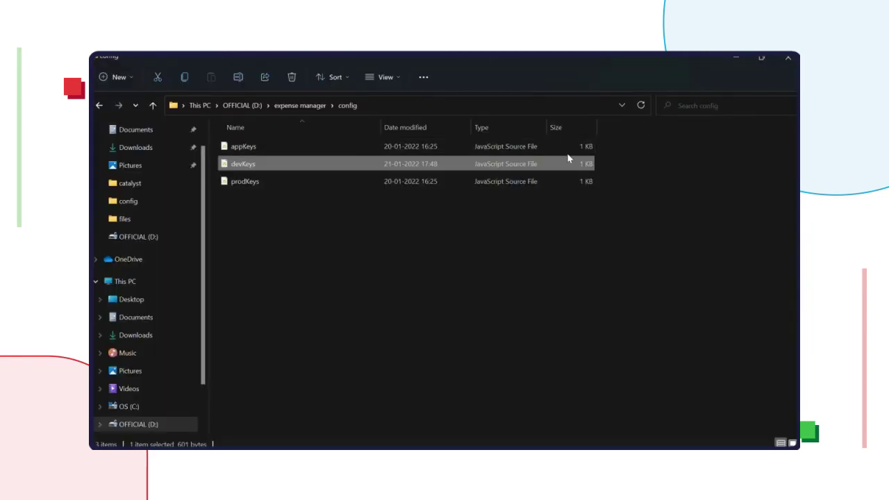
click(469, 230)
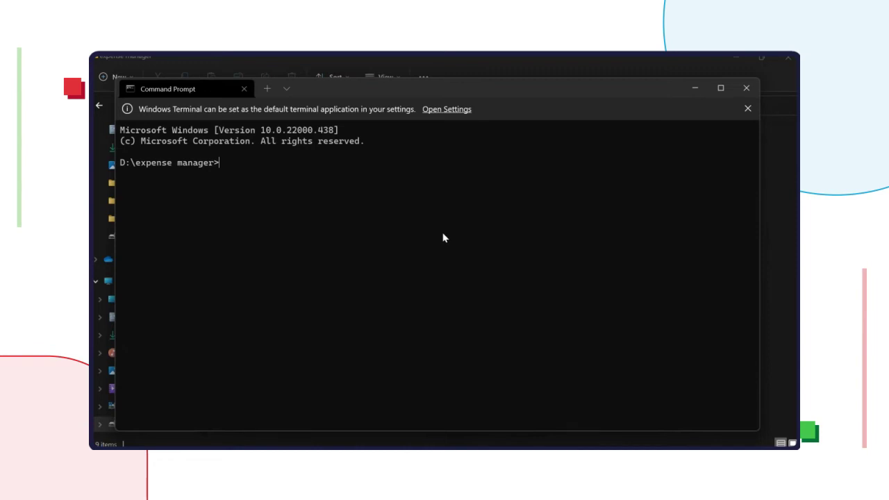
Step: Run npm run dev to start the expense manager app on port 8080
text(npm run dev)
key(Return)
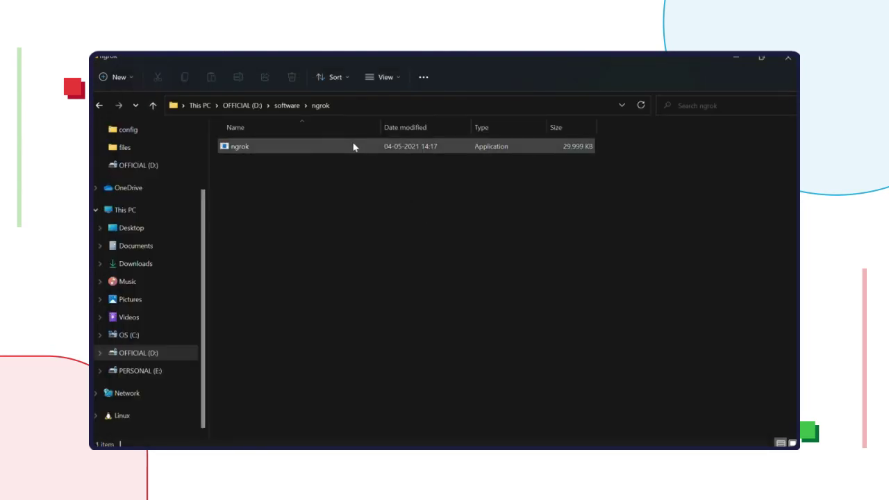
Step: Launch ngrok, run 'ngrok http 8080', and copy the http forwarding address
click(352, 148)
double_click(352, 147)
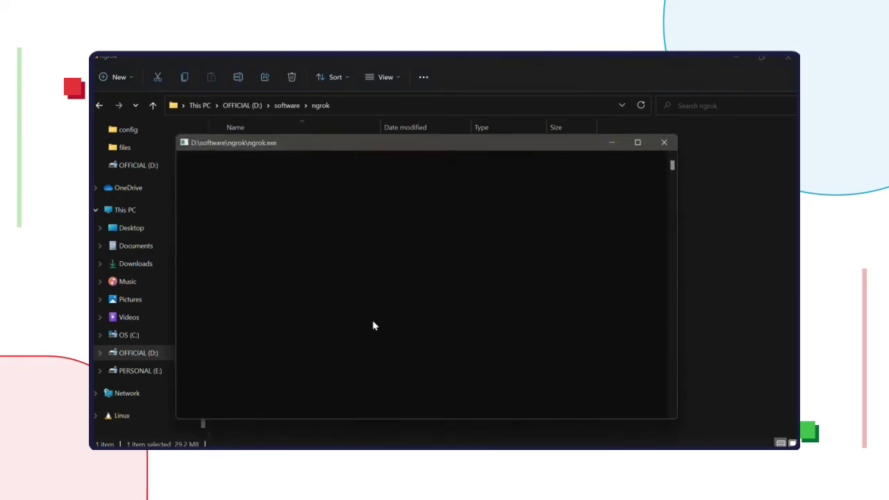
text(ngrok )
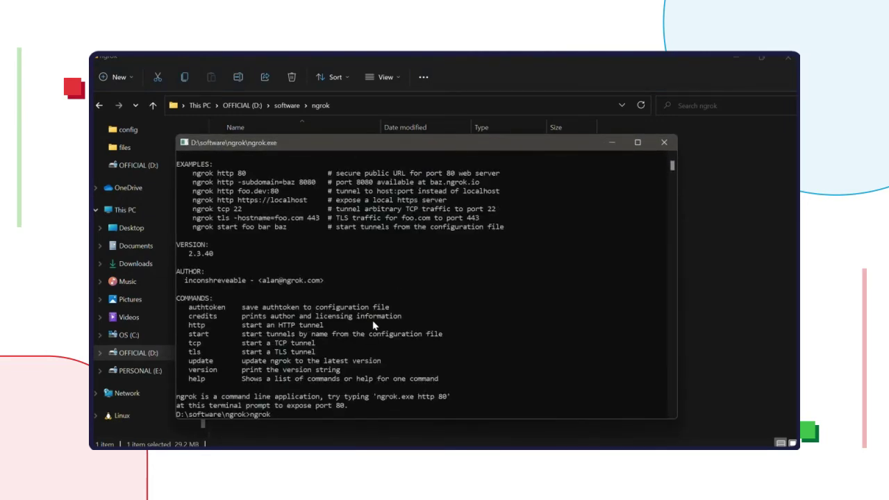
text(http 8080)
key(Return)
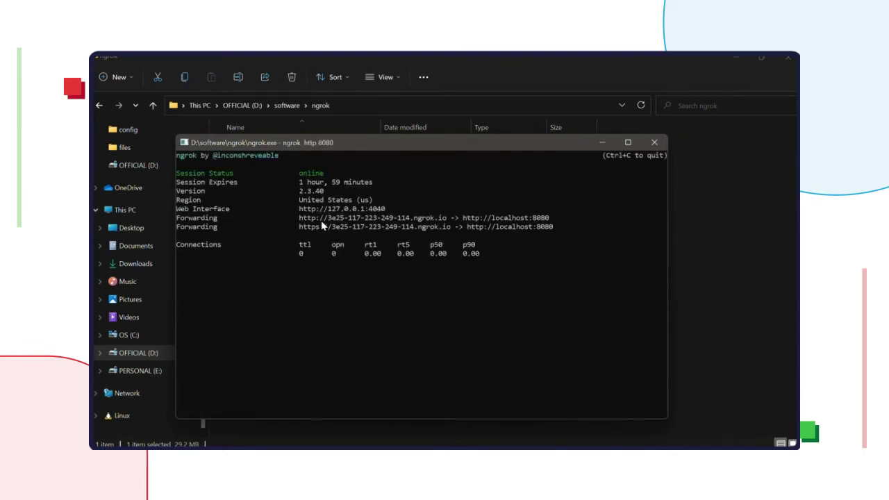
drag(301, 221, 552, 222)
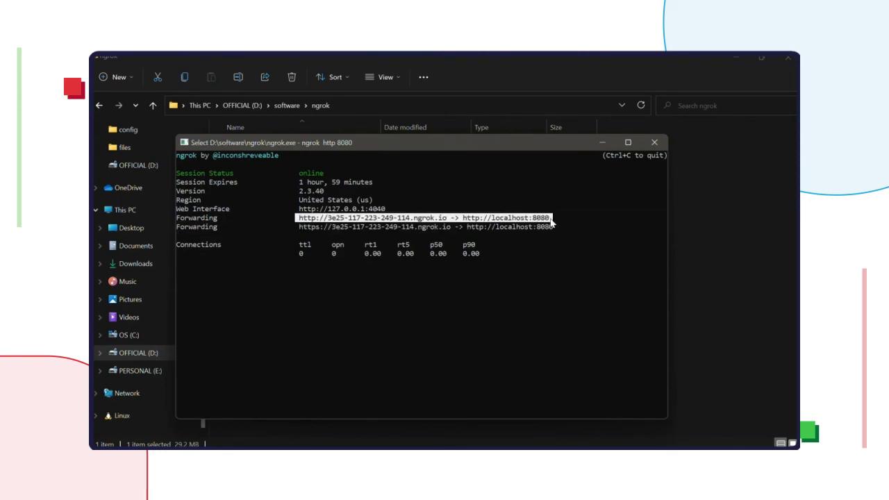
right_click(552, 222)
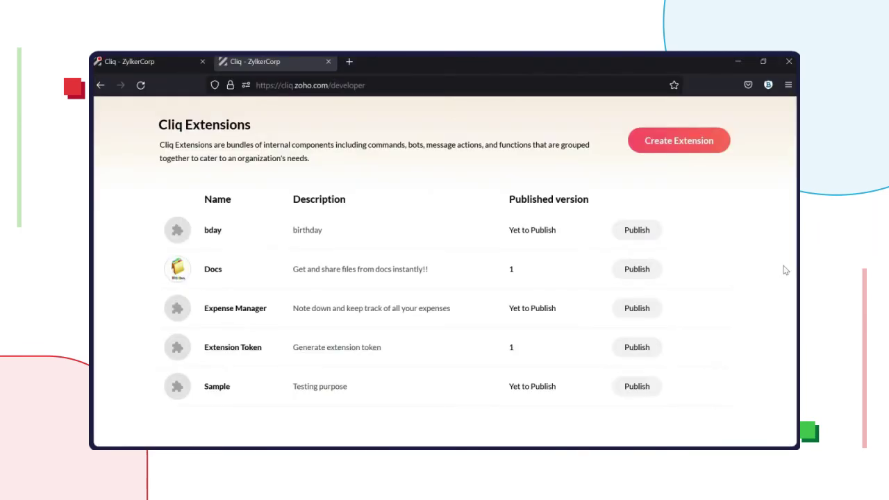
Step: Replace Expense Manager's callback URL with the ngrok address plus /api/v1/expenses and save
mouse_move(642, 318)
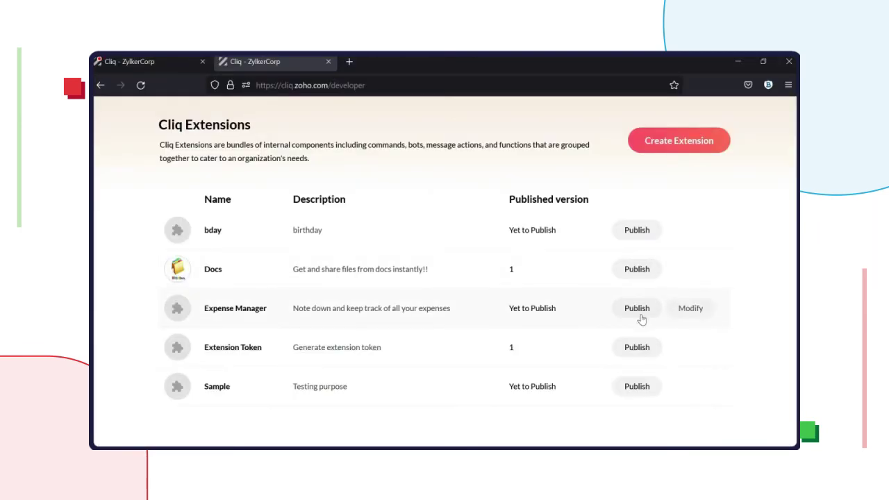
click(695, 309)
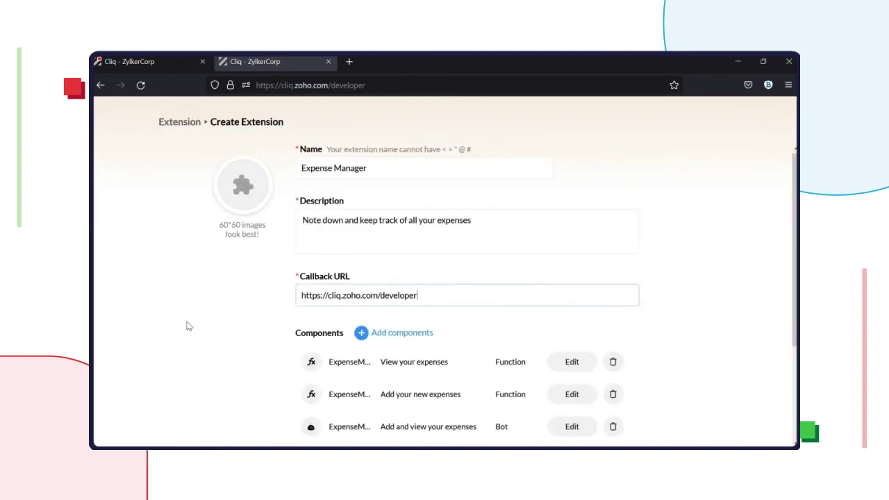
drag(451, 289, 288, 301)
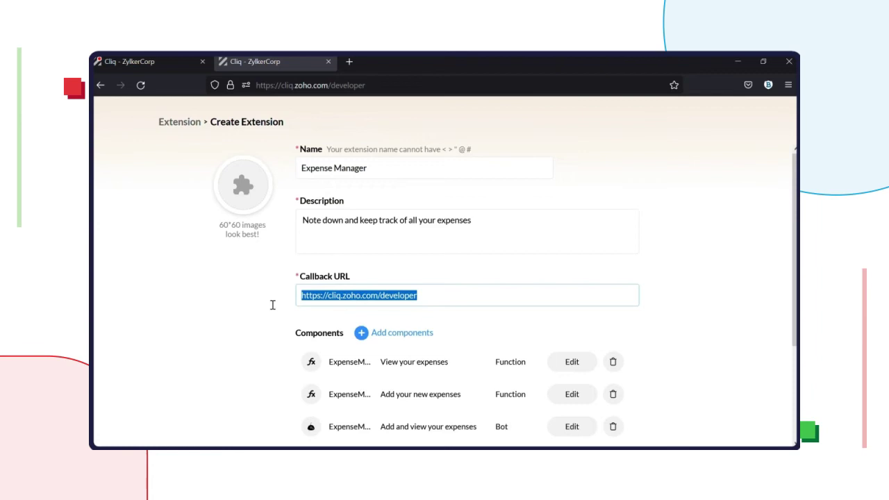
key(ctrl+v)
text(/)
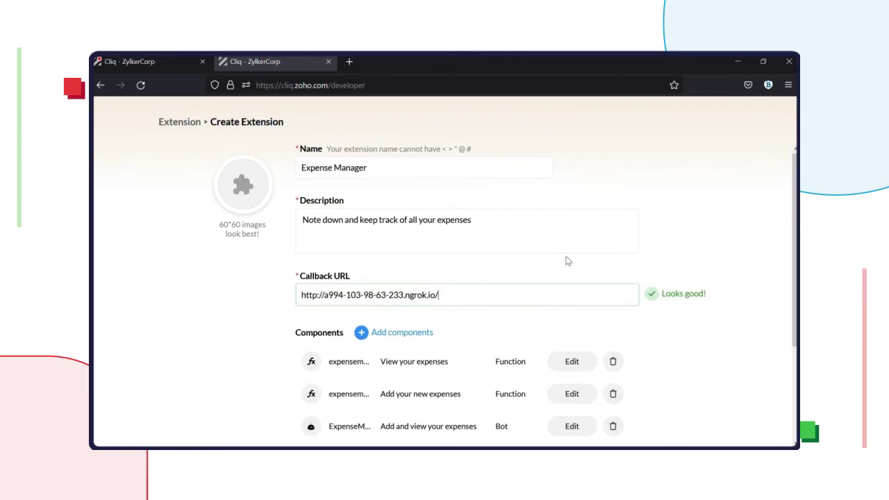
text(api/v1/expenses)
scroll(540, 267, down, 2)
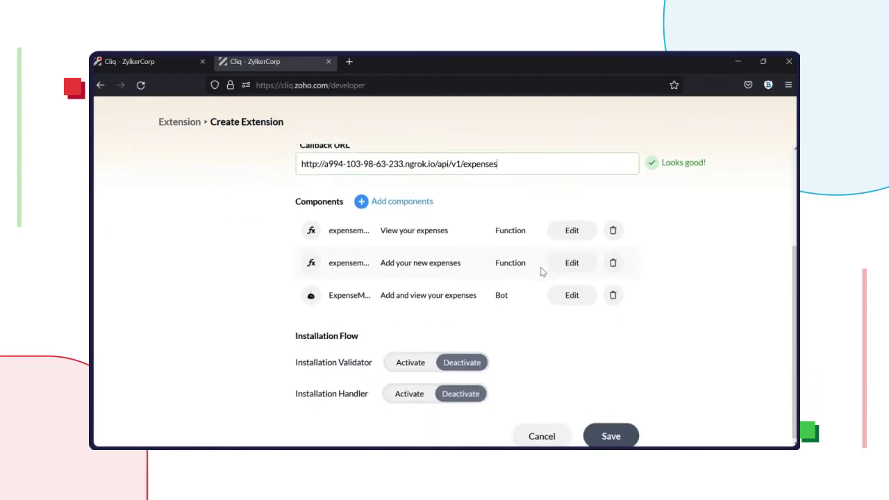
click(615, 436)
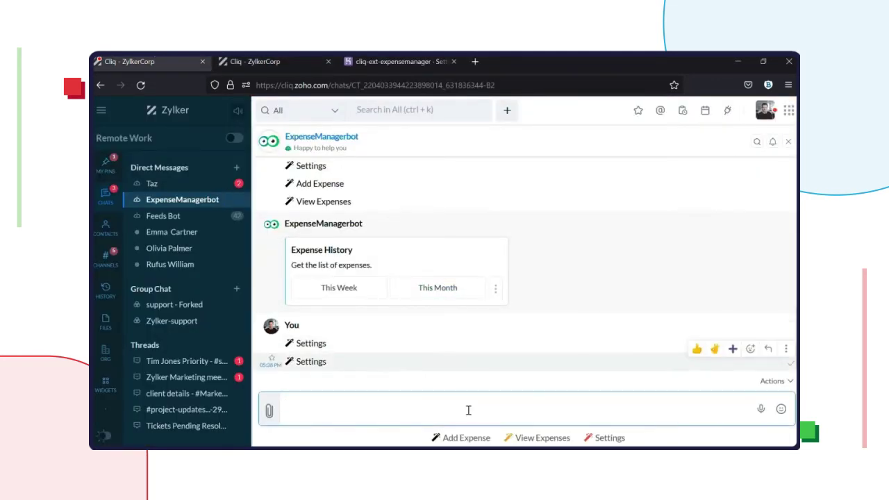
Step: Add a 1200 INR Food and Drinks expense noted 'breakfast for team', then view This Month's expenses
click(461, 438)
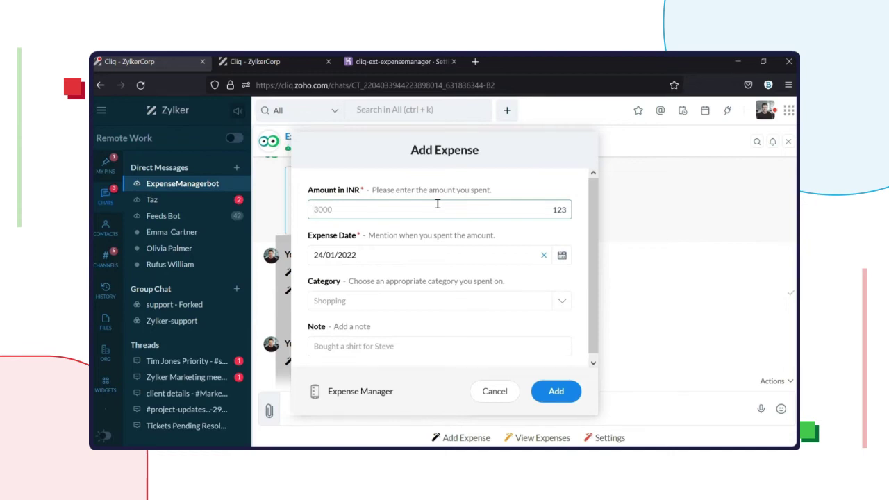
text(1200)
click(390, 305)
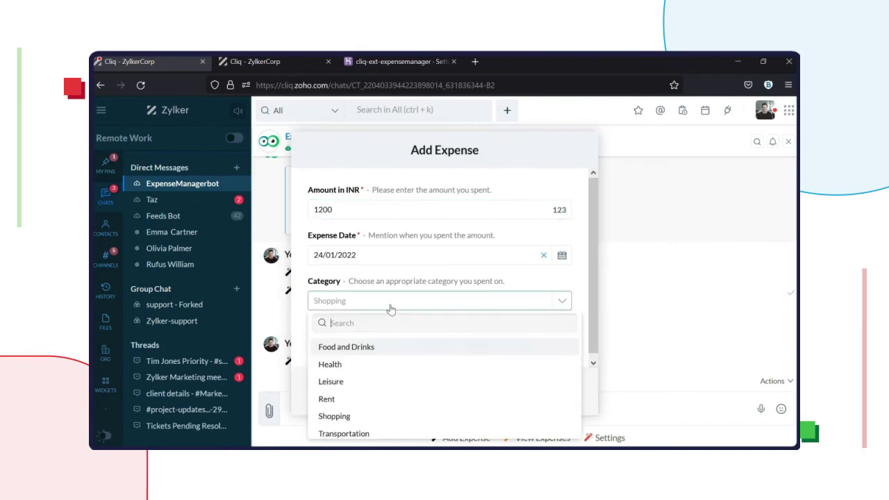
click(345, 349)
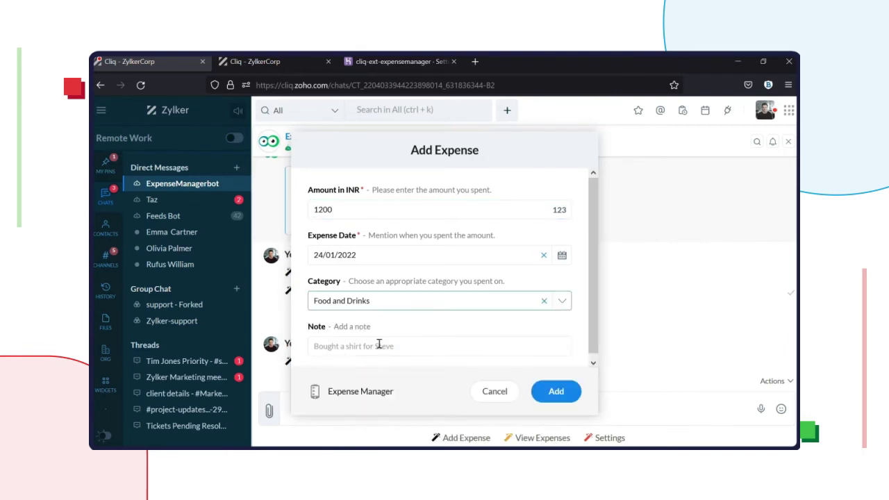
click(374, 348)
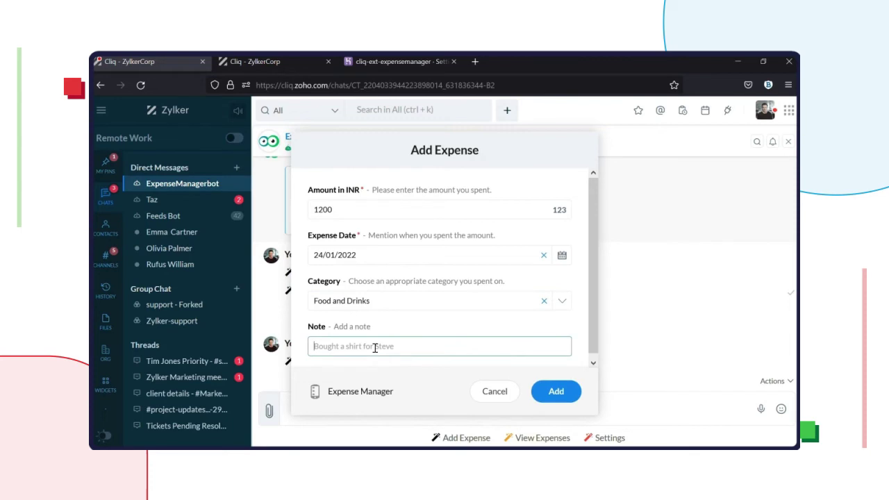
text(breakfast for team)
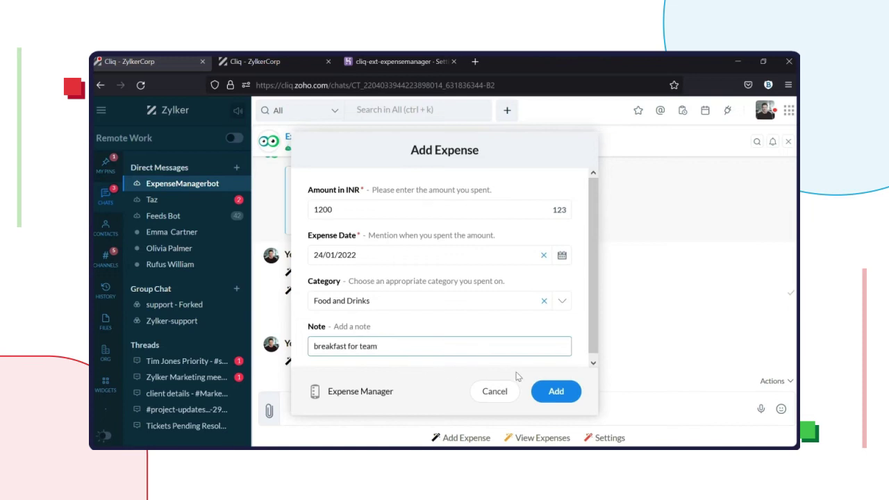
click(555, 390)
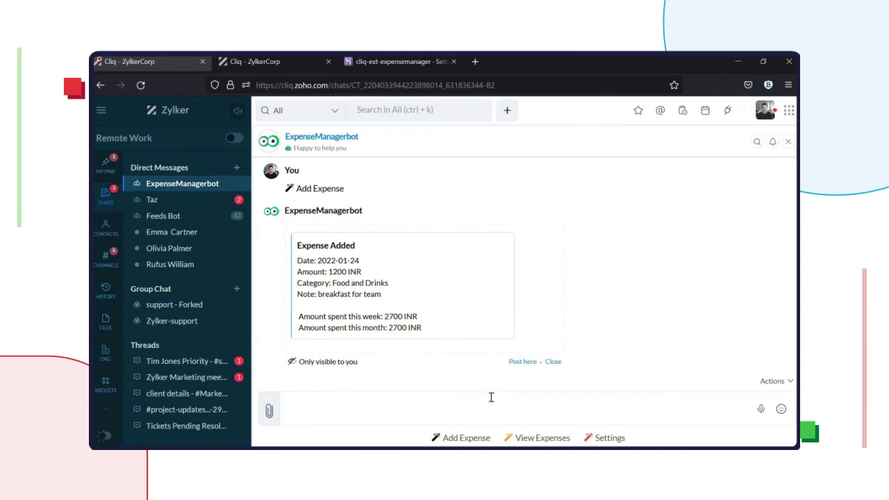
click(529, 439)
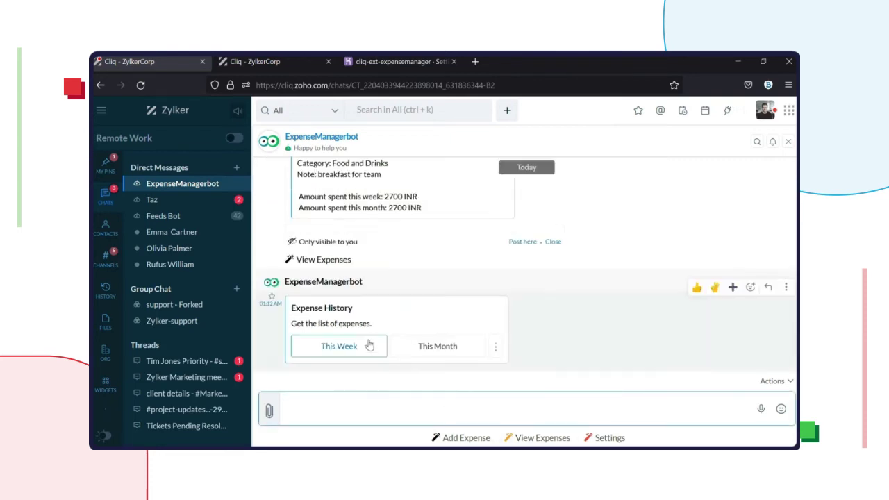
click(416, 344)
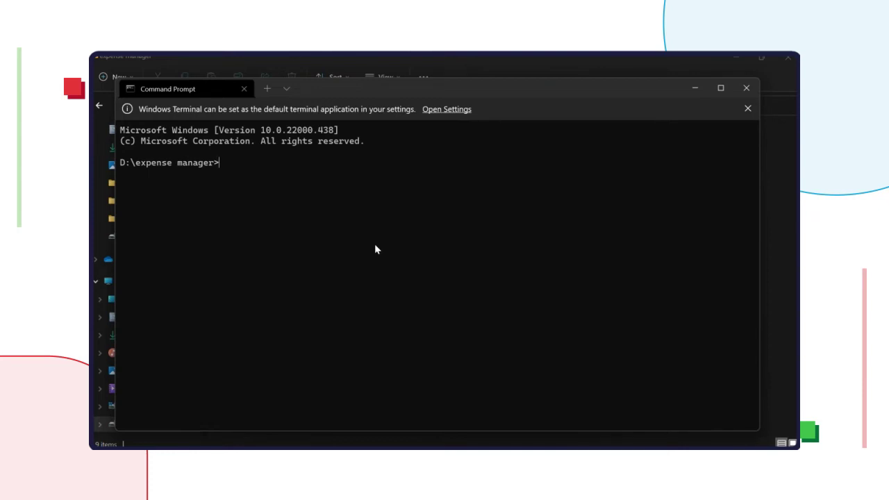
Step: Log the Heroku CLI in with heroku login, authorising the login in the browser
text(heroku login)
key(Return)
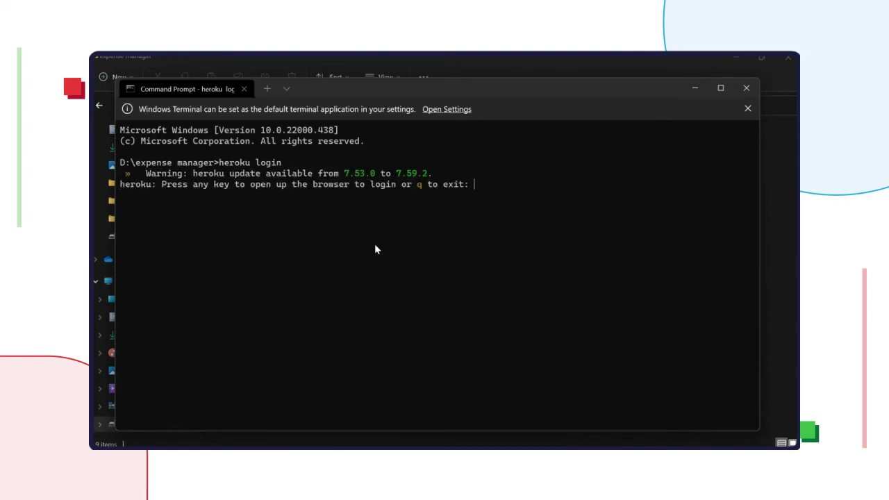
key(Return)
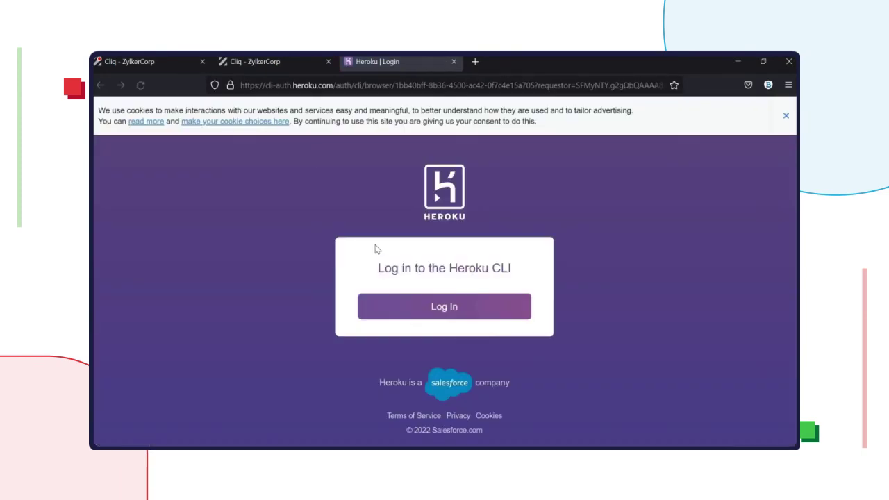
click(427, 299)
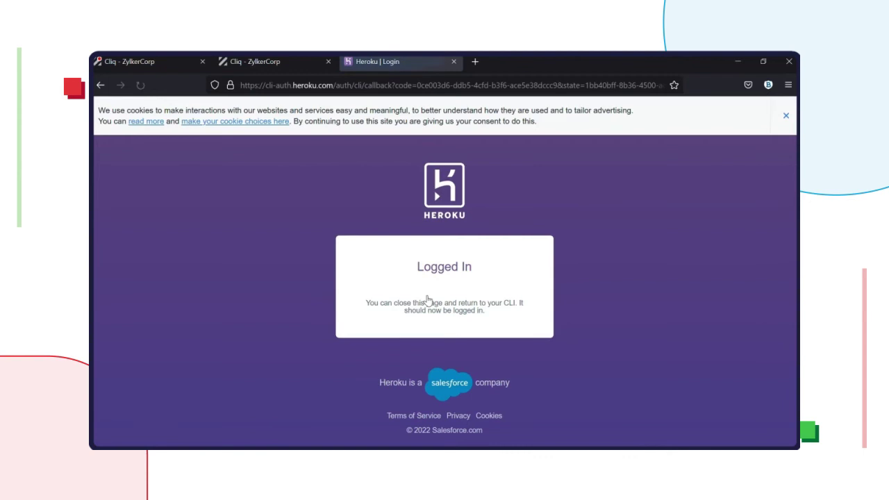
key(alt+Tab)
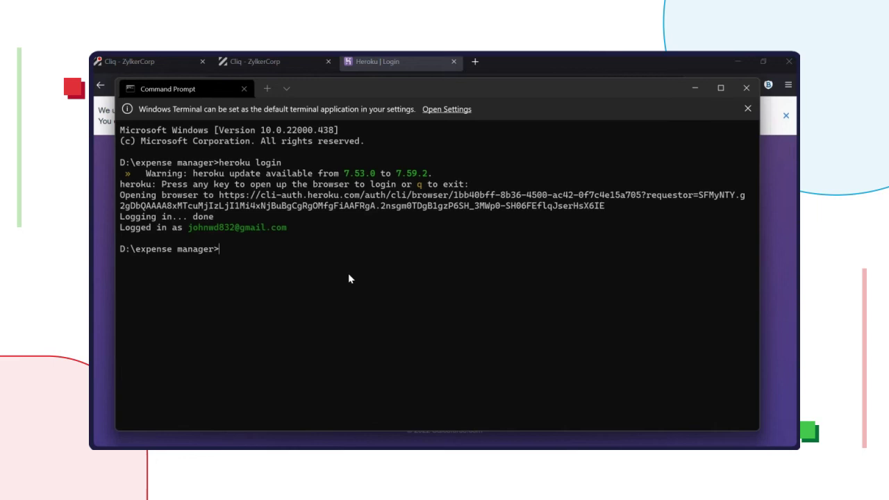
Step: Run heroku create cliq-ext-expensemanager to create the Heroku app
text(heroku create cliq-ext-e)
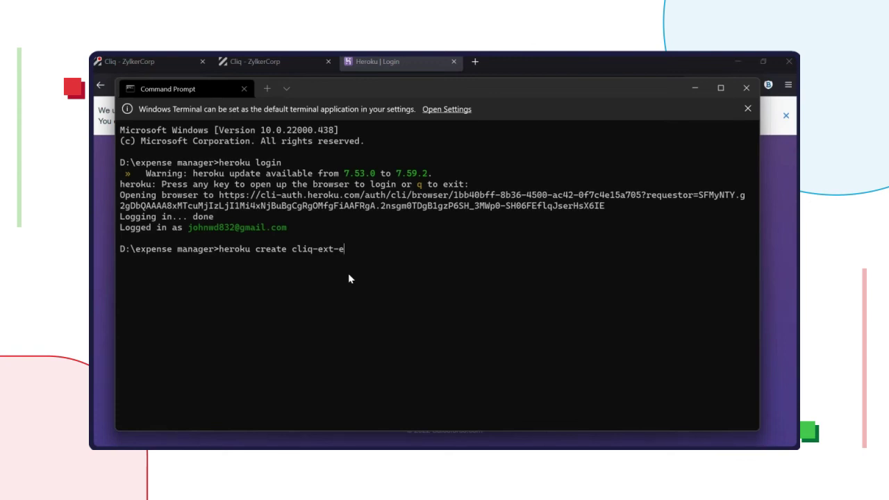
text(xpensemanager)
key(Return)
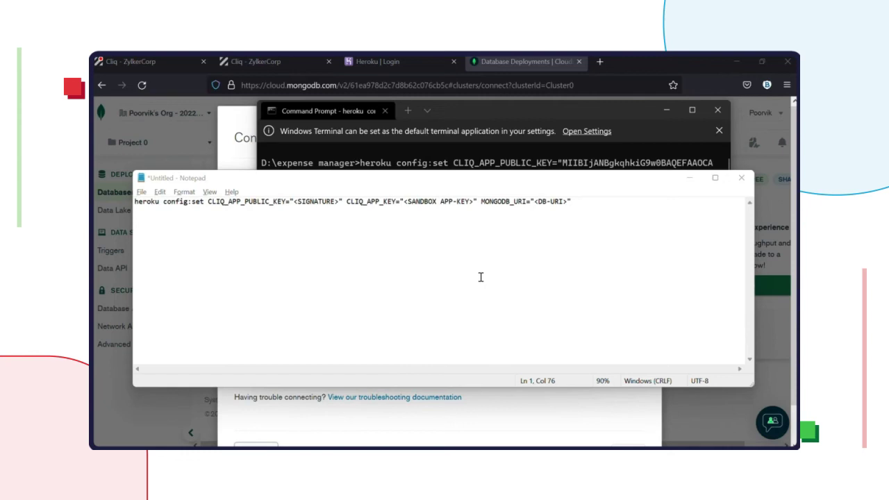
Step: Replace the SIGNATURE placeholder in the config:set command with the extension's Signature 1 value
double_click(587, 209)
click(586, 209)
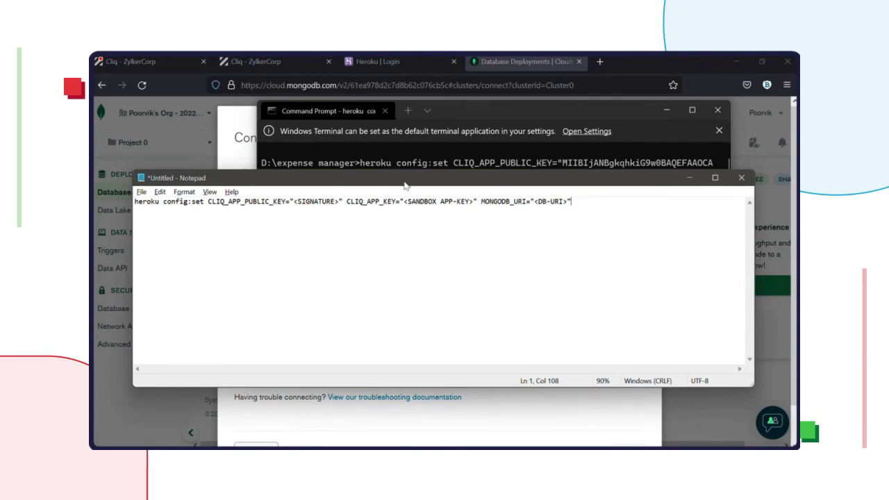
click(291, 68)
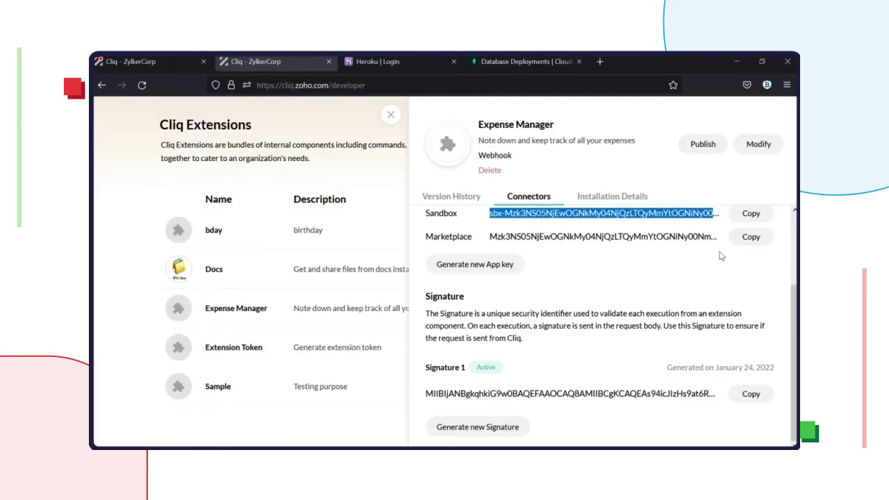
click(750, 386)
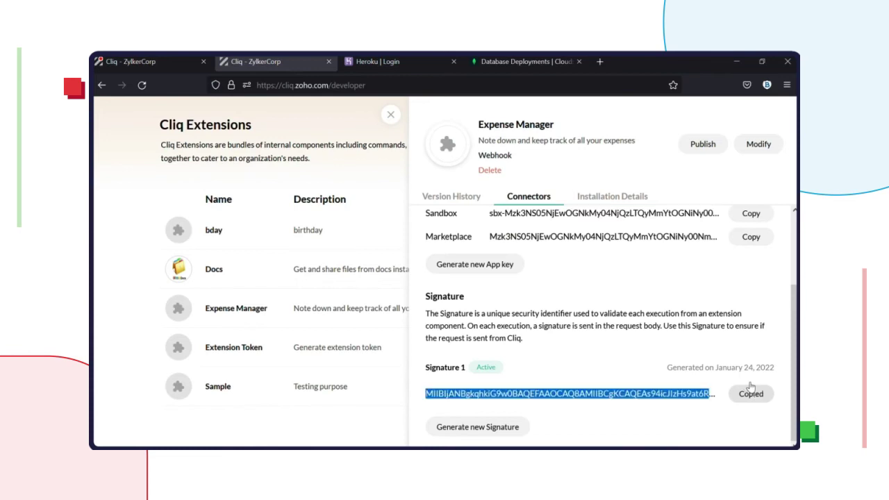
key(alt+Tab)
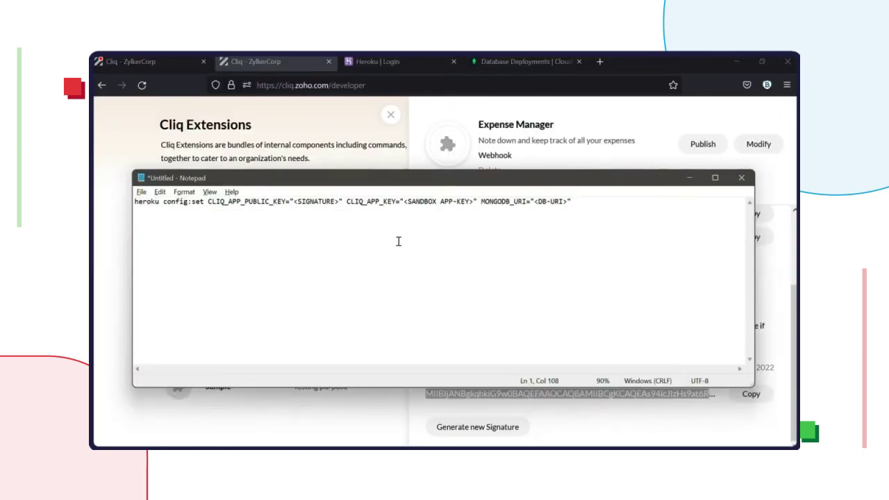
double_click(305, 202)
click(305, 201)
drag(336, 202, 296, 200)
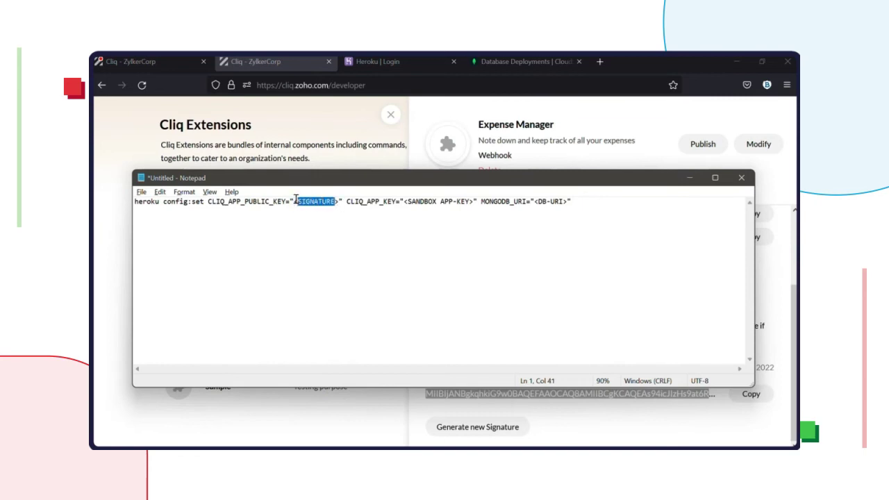
key(BackSpace)
key(BackSpace)
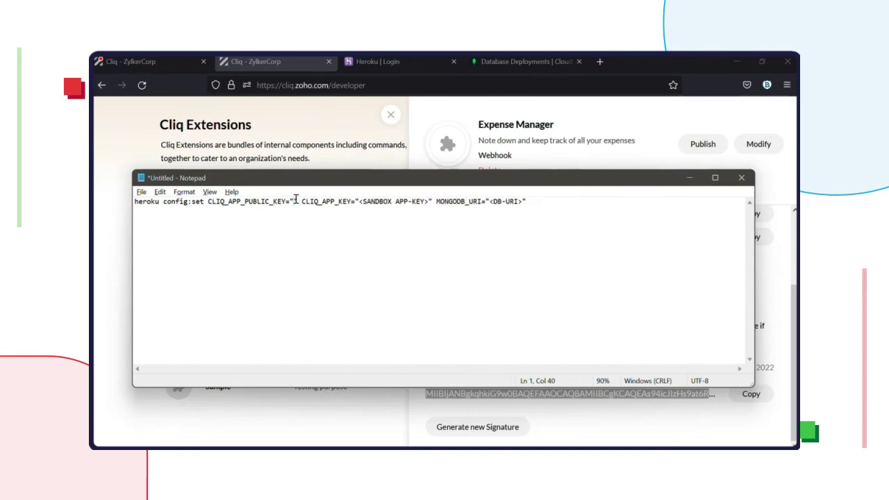
key(ctrl+v)
Step: Replace the SANDBOX APP-KEY placeholder with the extension's Sandbox app key
key(alt+Tab)
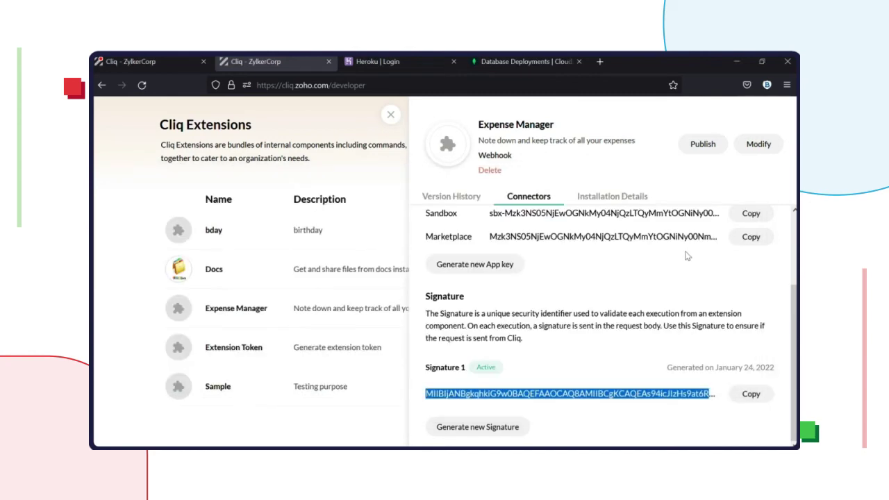
click(752, 216)
key(alt+Tab)
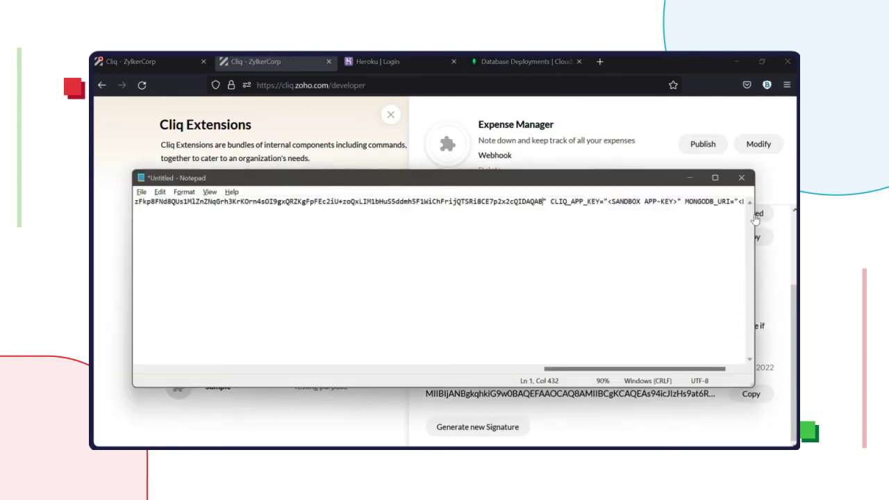
drag(677, 201, 605, 203)
key(ctrl+v)
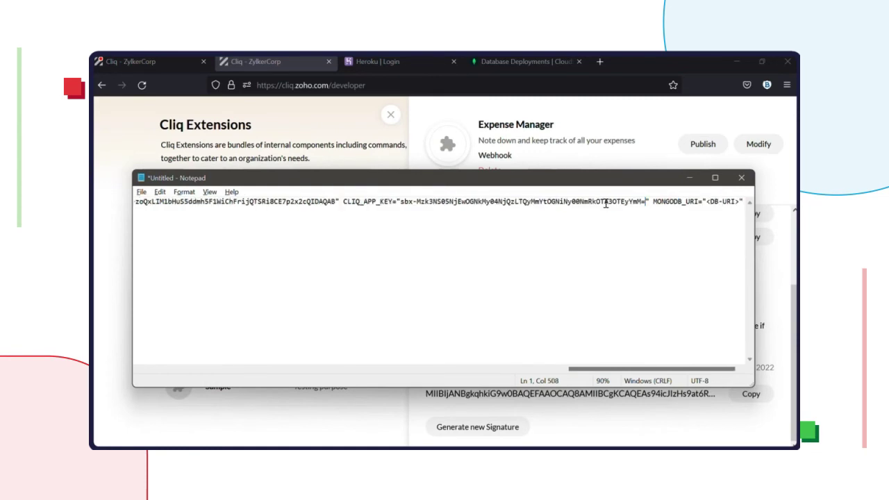
Step: Replace the DB-URI placeholder with the MongoDB connection string, fill in the database password, and copy the command
key(alt+Tab)
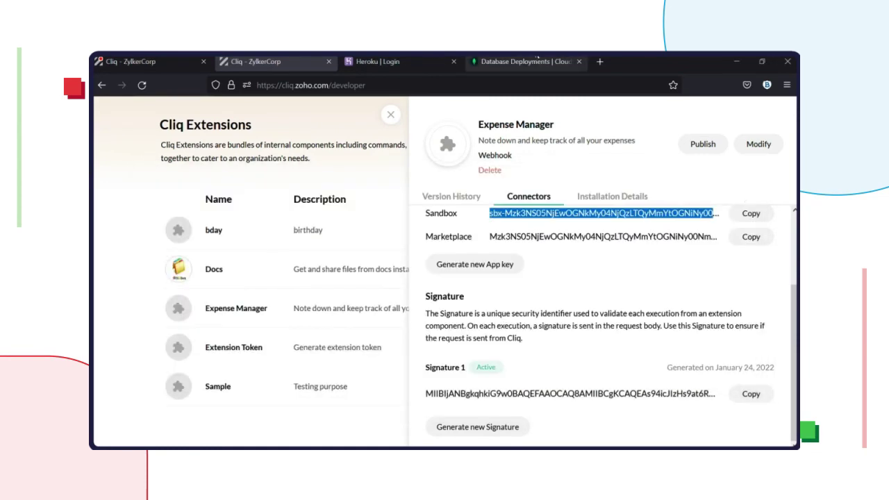
click(537, 61)
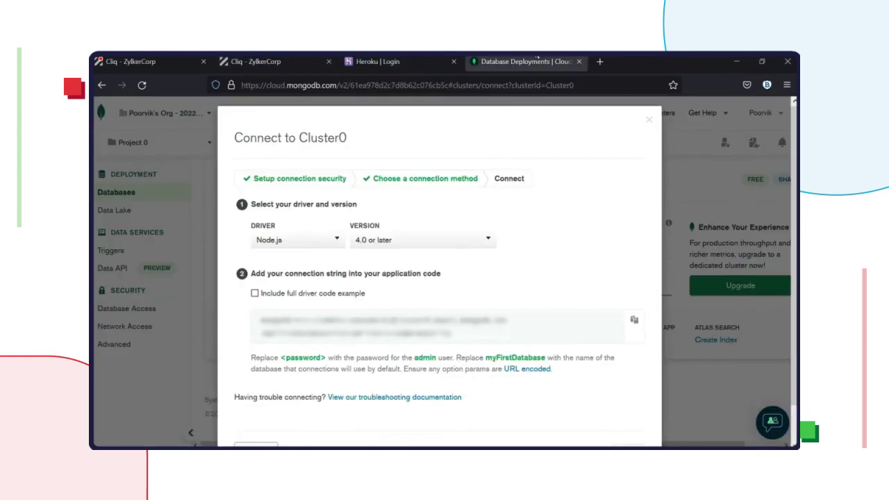
click(634, 321)
key(alt+Tab)
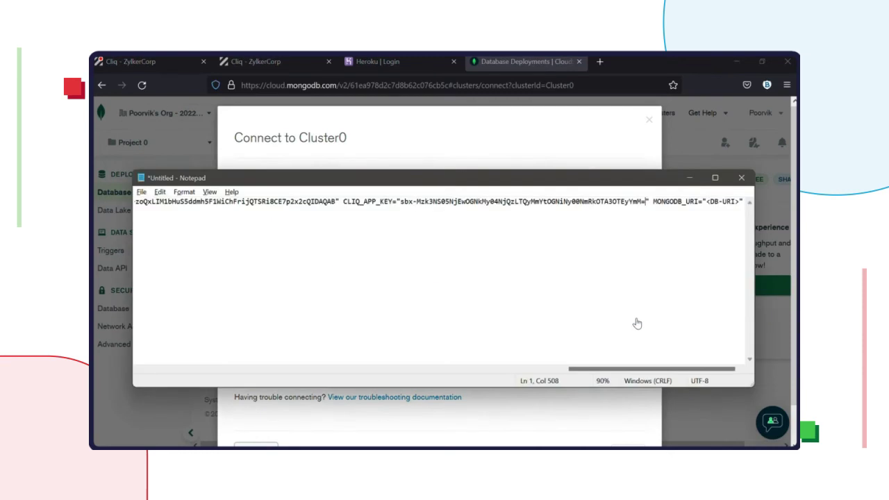
click(704, 200)
drag(704, 201, 739, 200)
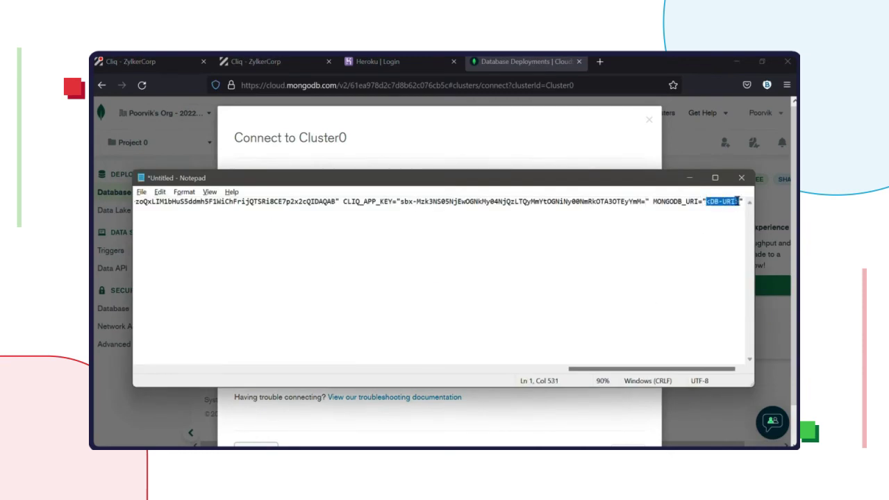
key(ctrl+v)
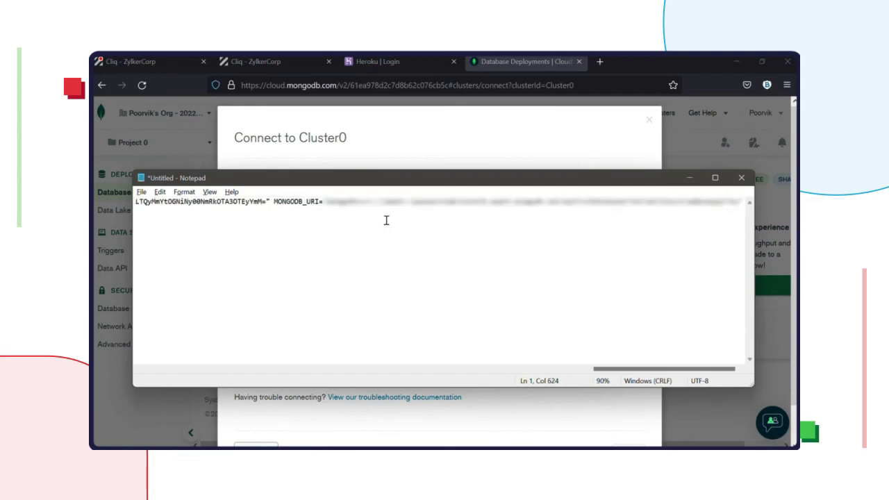
drag(452, 201, 409, 206)
text(1234)
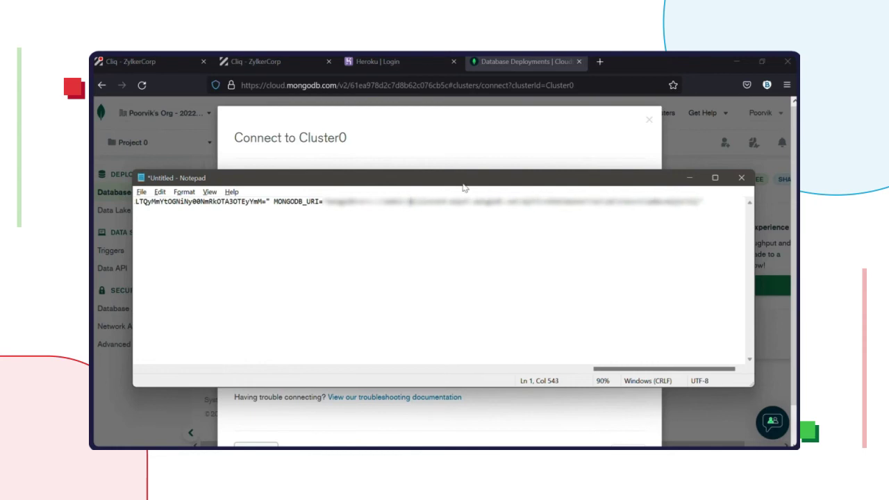
text(5)
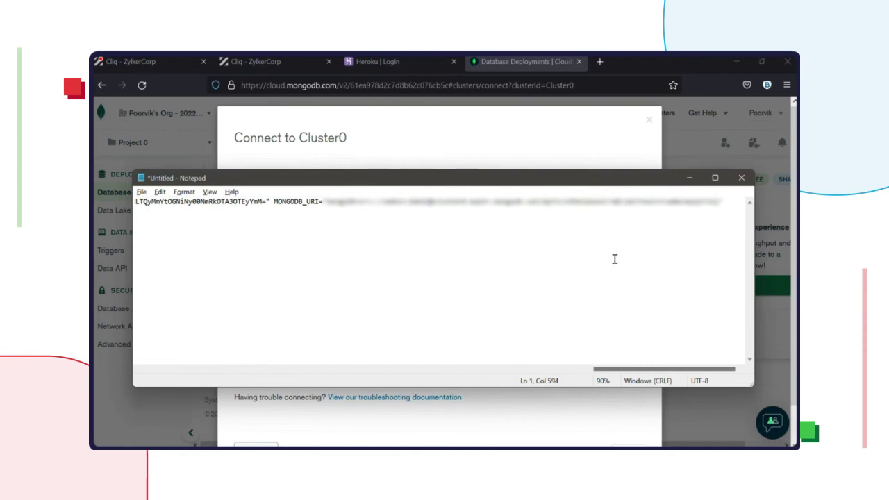
drag(502, 177, 502, 58)
key(ctrl+a)
double_click(502, 58)
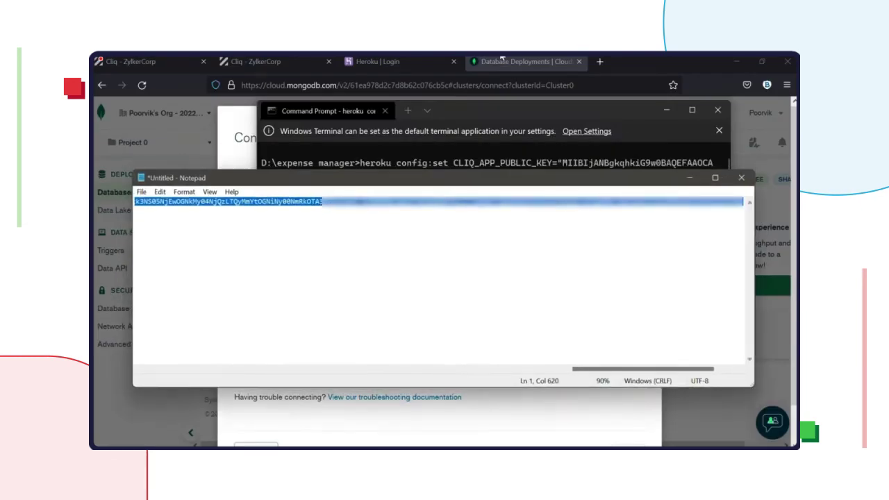
Step: Run the pasted heroku config:set command with -a=cliq-ext-expensemanager appended
click(559, 229)
key(ctrl+a)
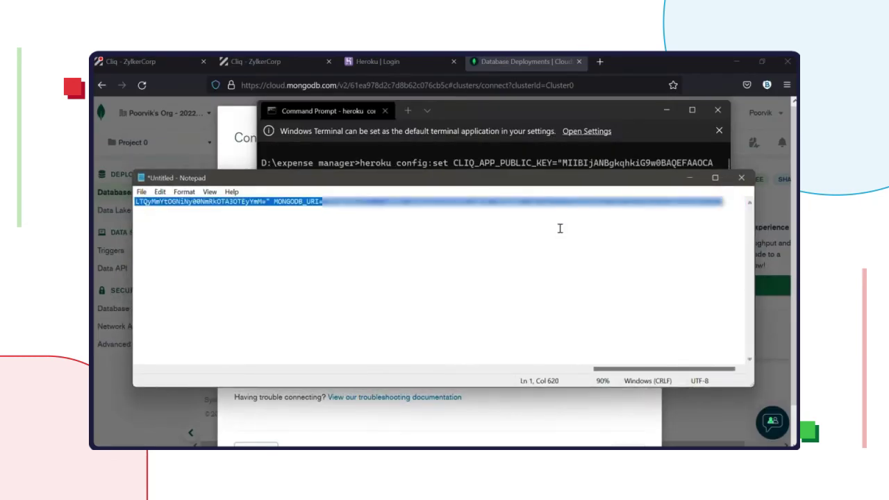
click(545, 109)
scroll(546, 217, down, 10)
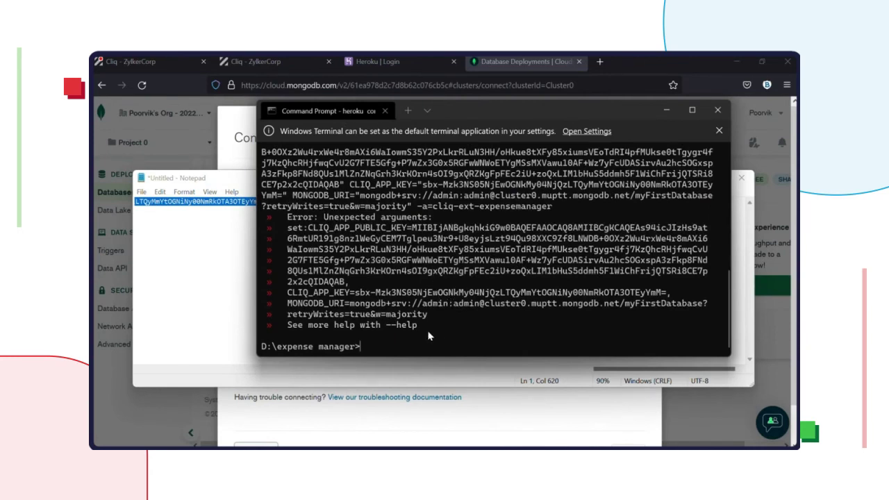
key(ctrl+v)
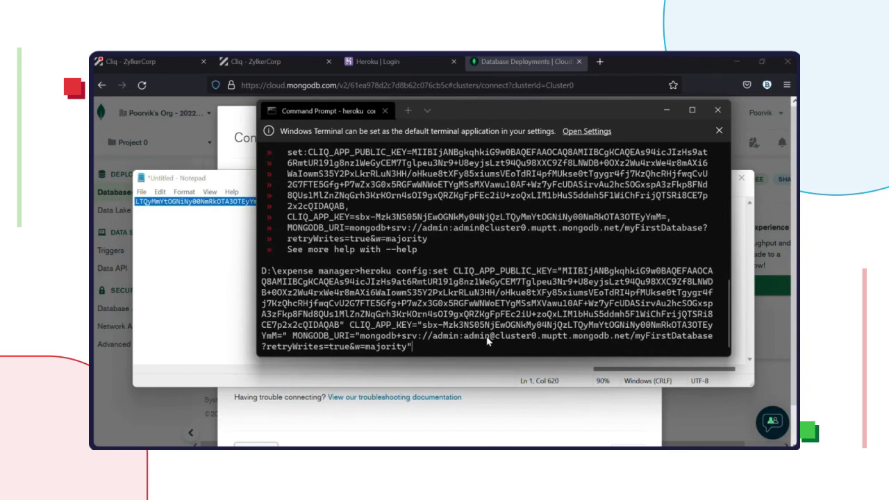
text(-a=cliq-ext-expensemanager)
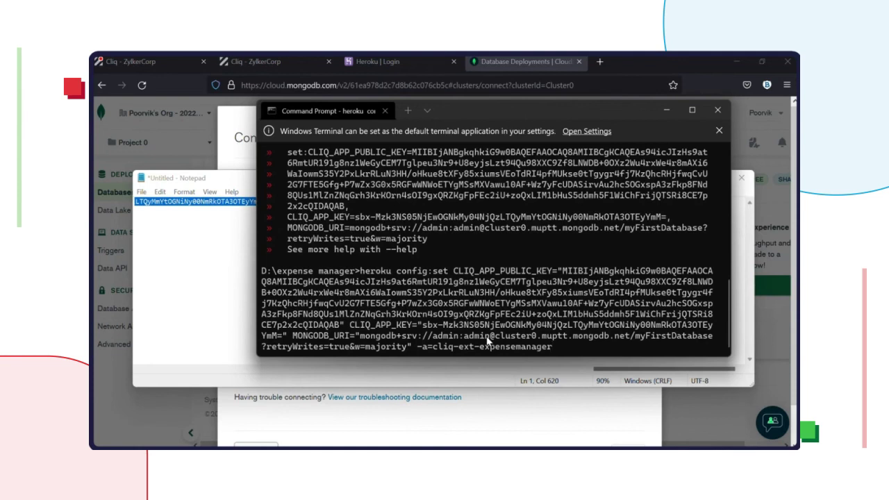
key(Return)
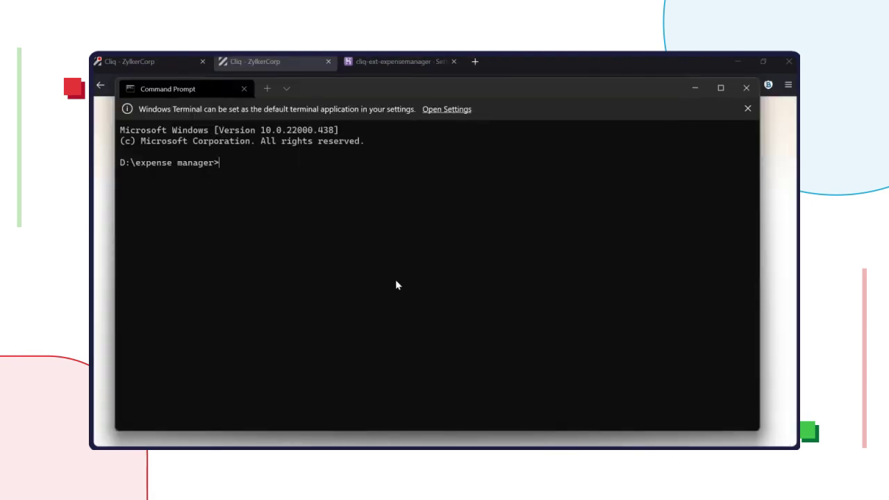
Step: Stage the project files with git add and commit them with message "initial commit"
text(git add .)
key(Return)
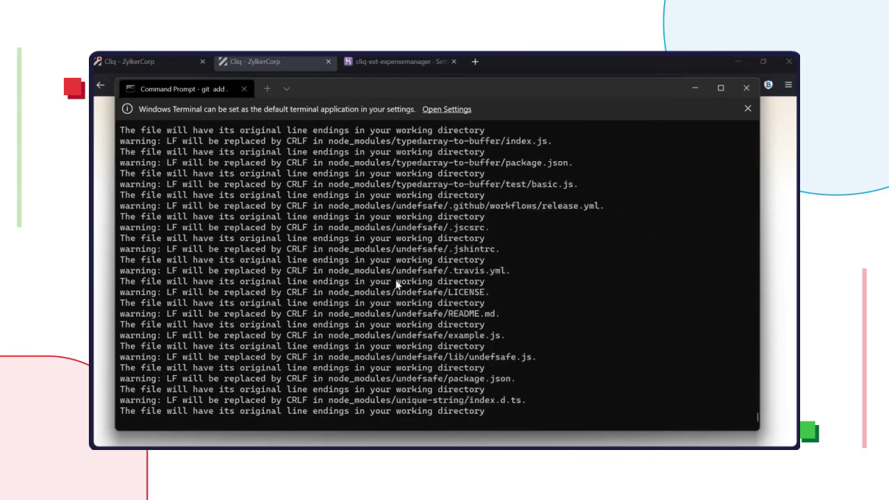
text(g)
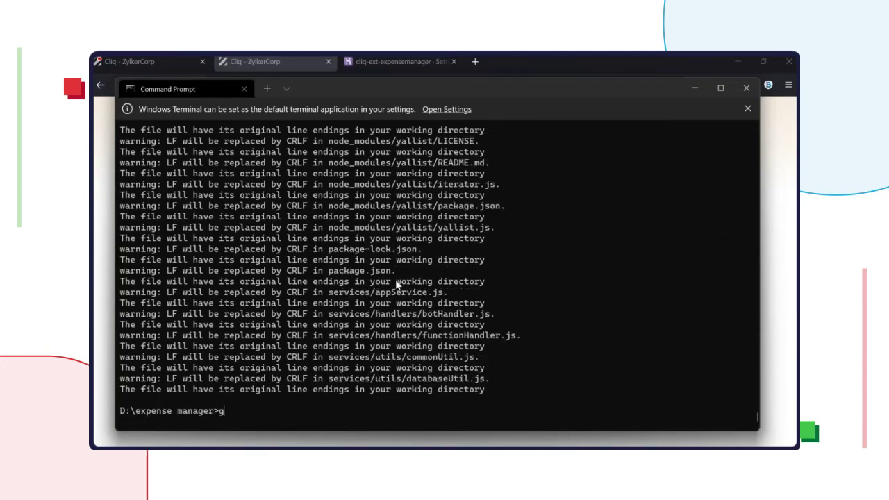
text(it commit -m "initial)
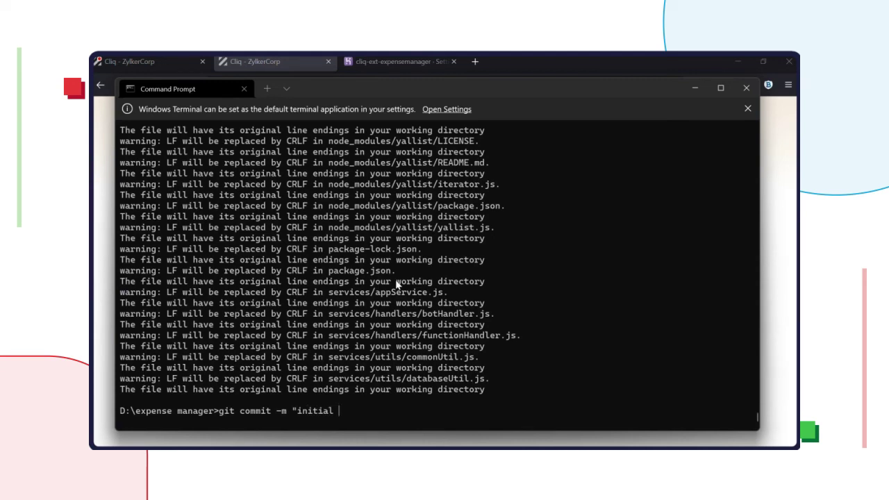
text( commit")
key(Return)
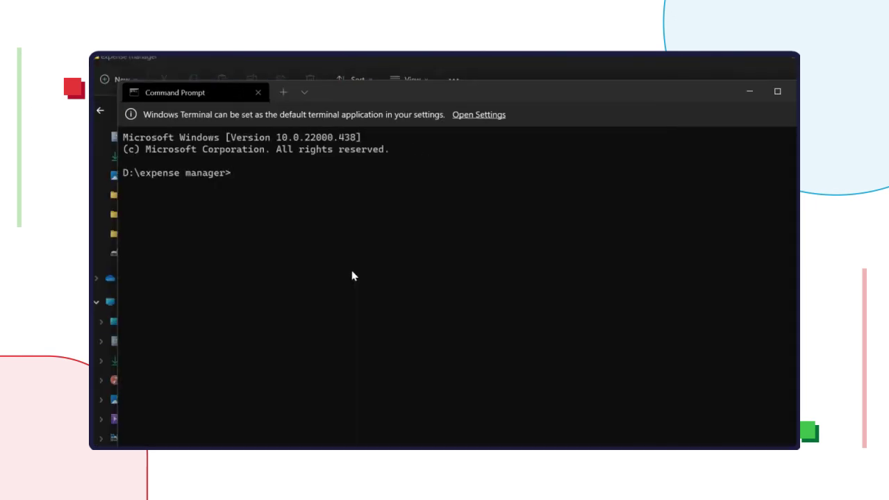
Step: Deploy with git push heroku master and select the deployed herokuapp.com URL
text(git push heroku master)
key(Return)
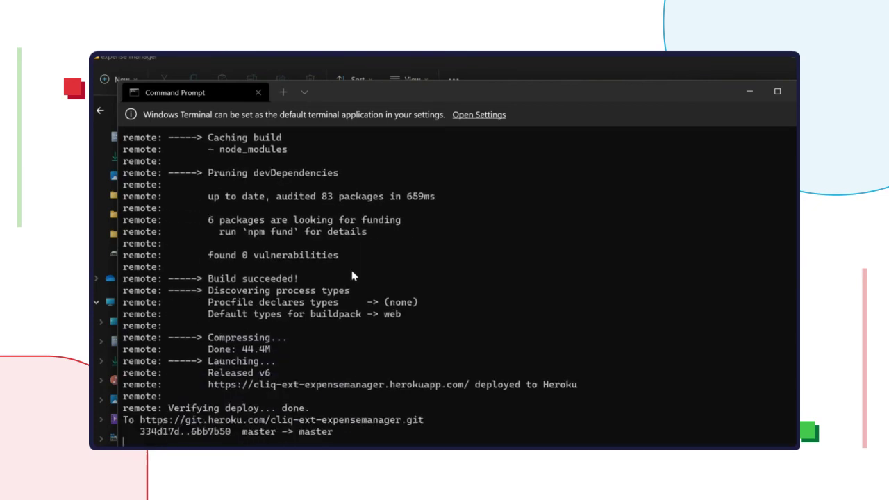
drag(208, 373, 466, 373)
key(ctrl+c)
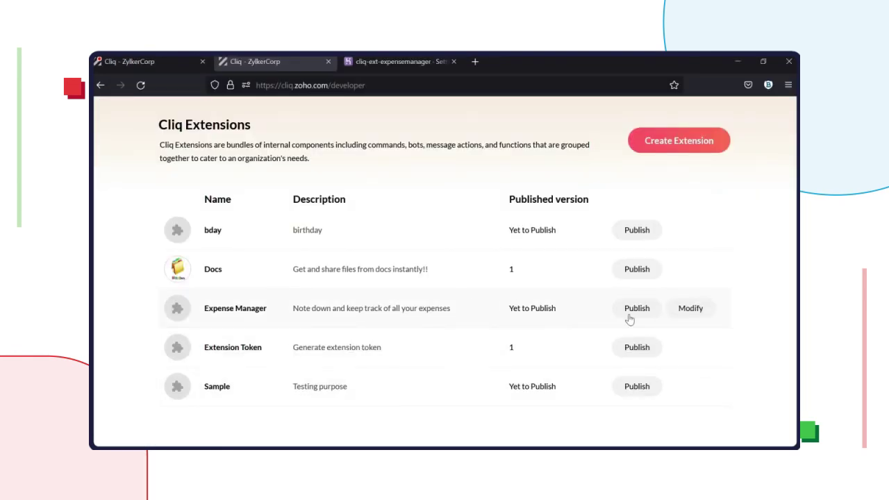
click(691, 316)
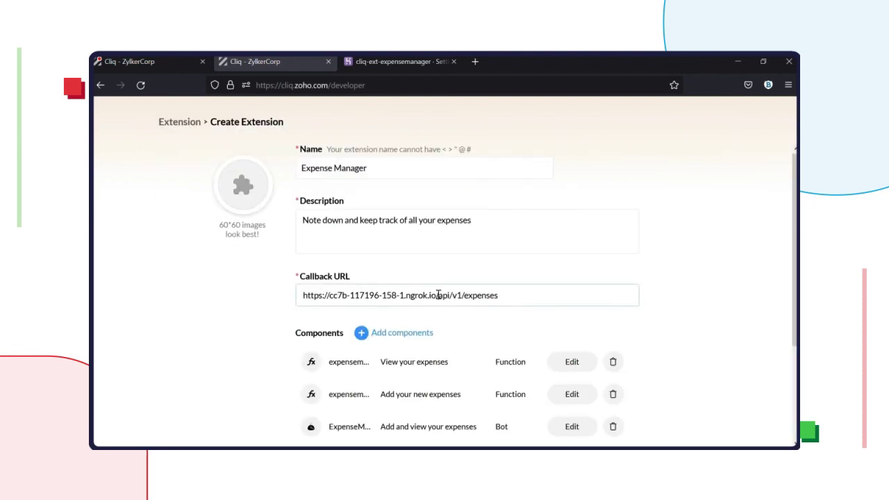
drag(438, 295, 282, 287)
key(ctrl+v)
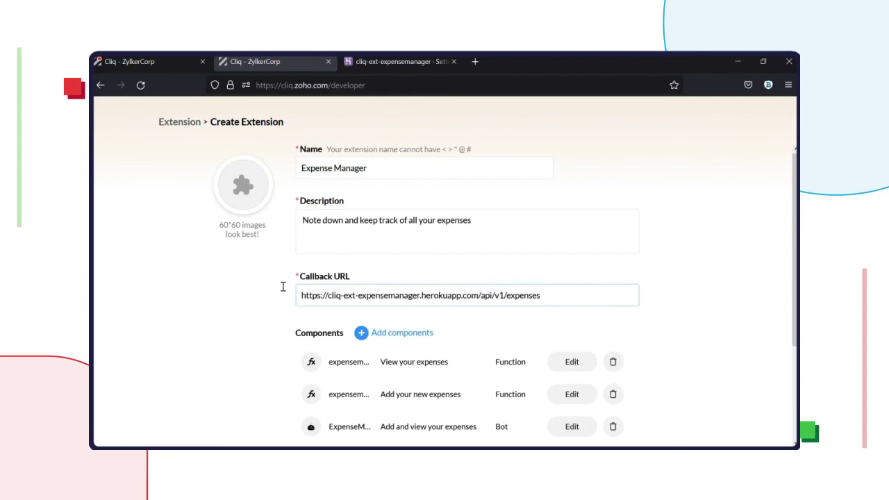
scroll(667, 343, down, 2)
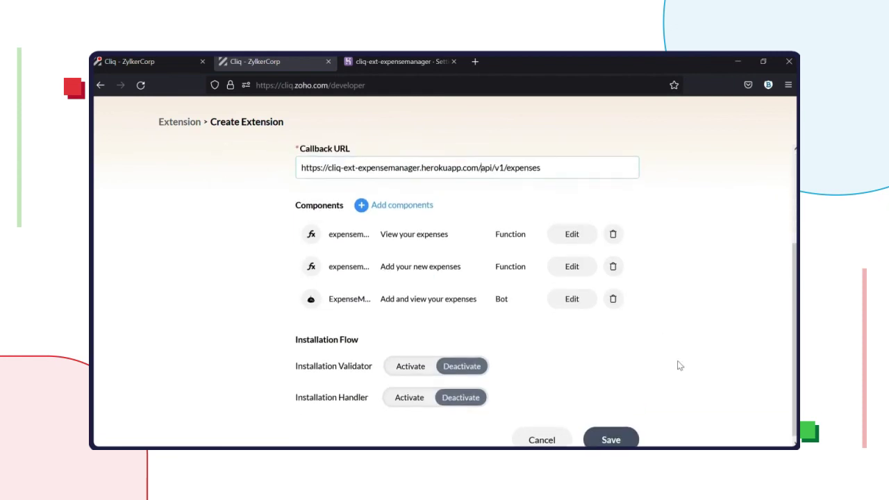
click(619, 436)
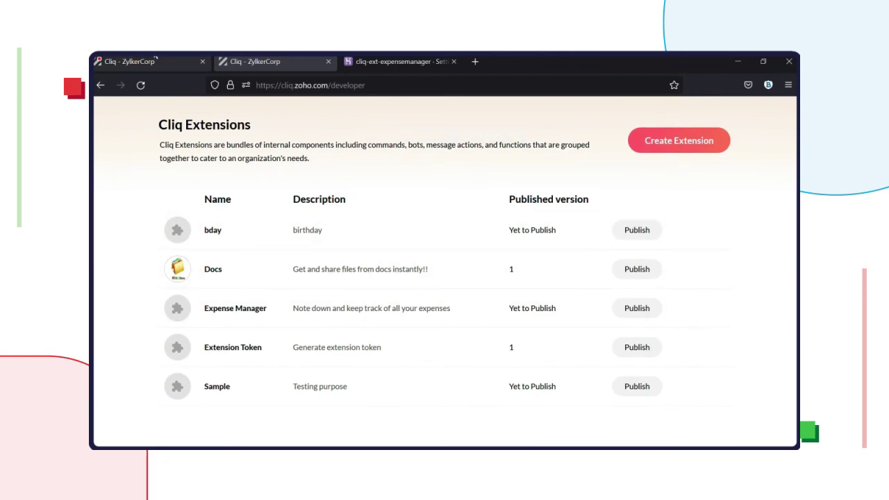
click(153, 62)
click(299, 68)
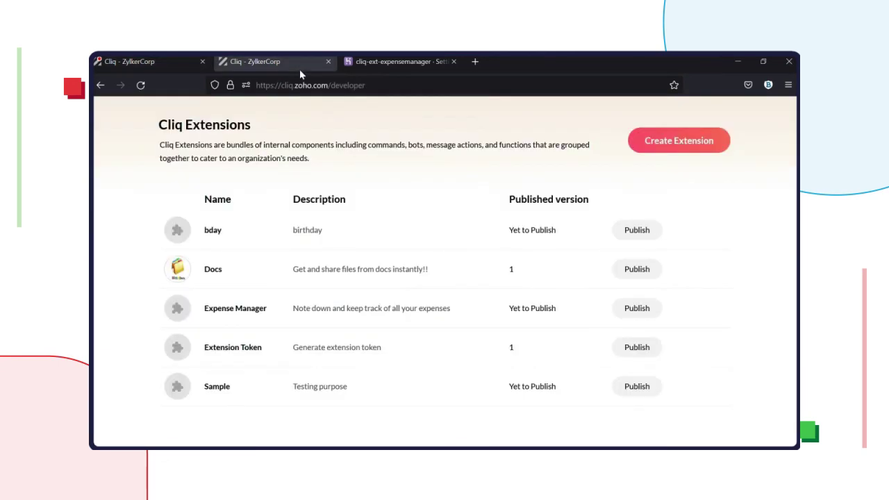
Step: Start a new 5000 INR expense in the Rent category with the Expense Manager bot
click(144, 61)
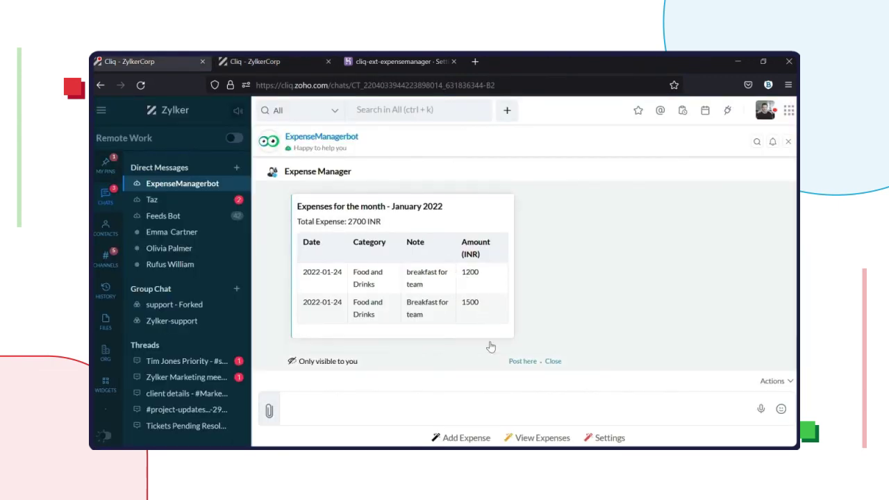
click(464, 438)
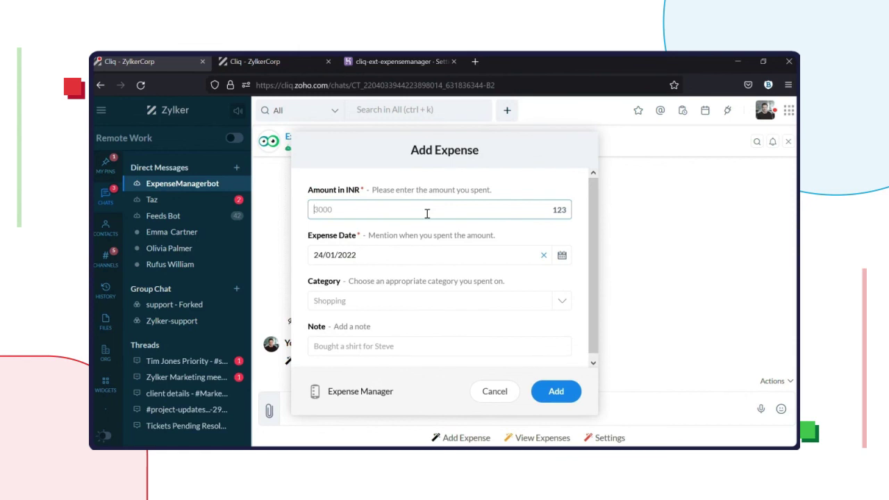
text(5000)
click(433, 307)
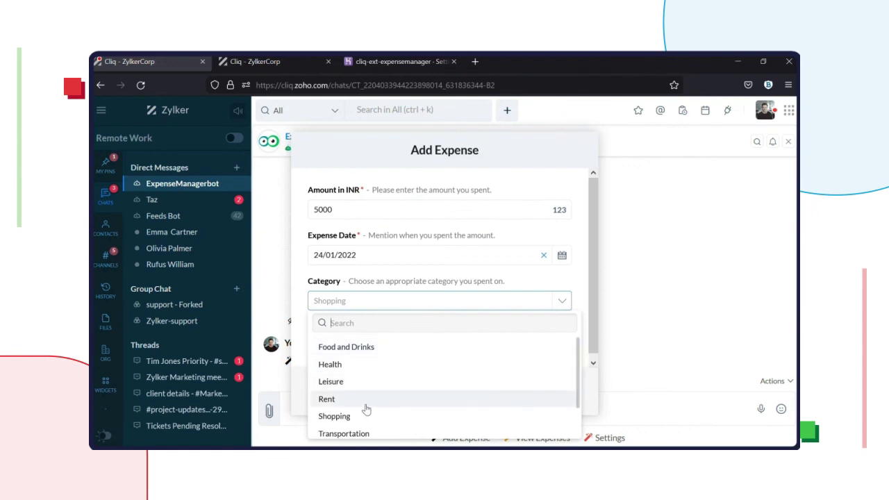
click(366, 405)
Step: Add the expense with note 'Jan rent', then list January 2022 expenses totalling 7700 INR
click(409, 350)
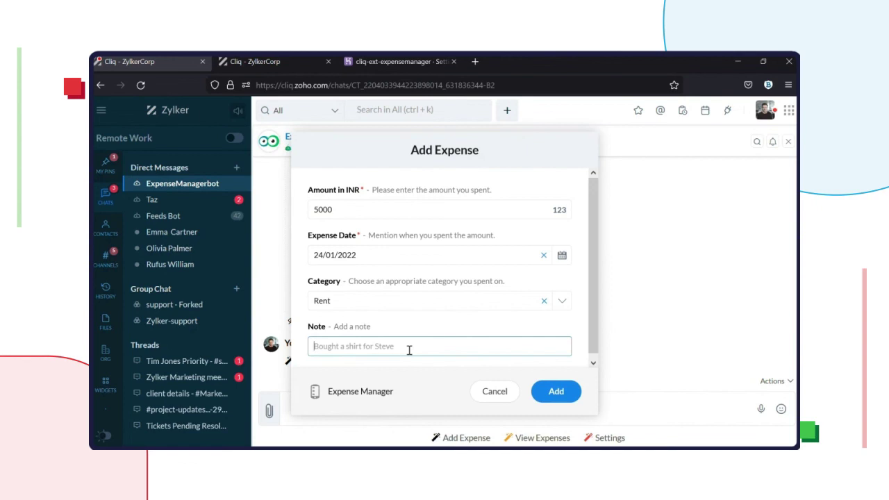
text(Jan rent)
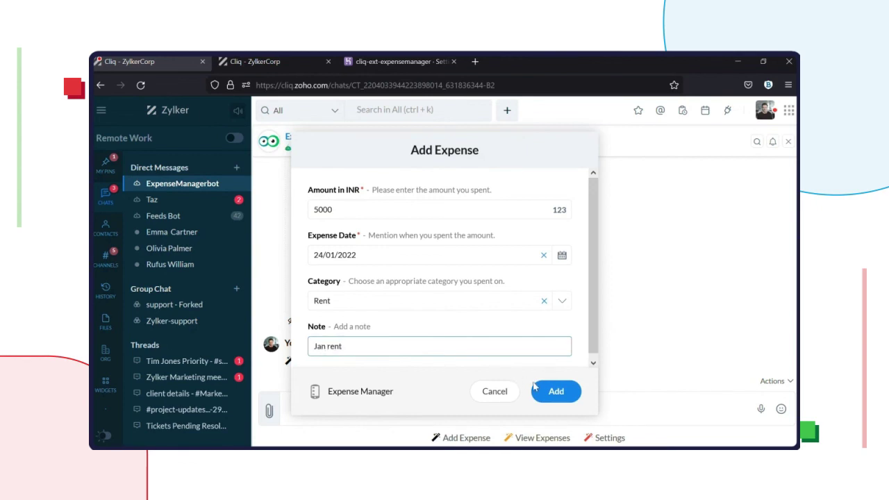
click(540, 388)
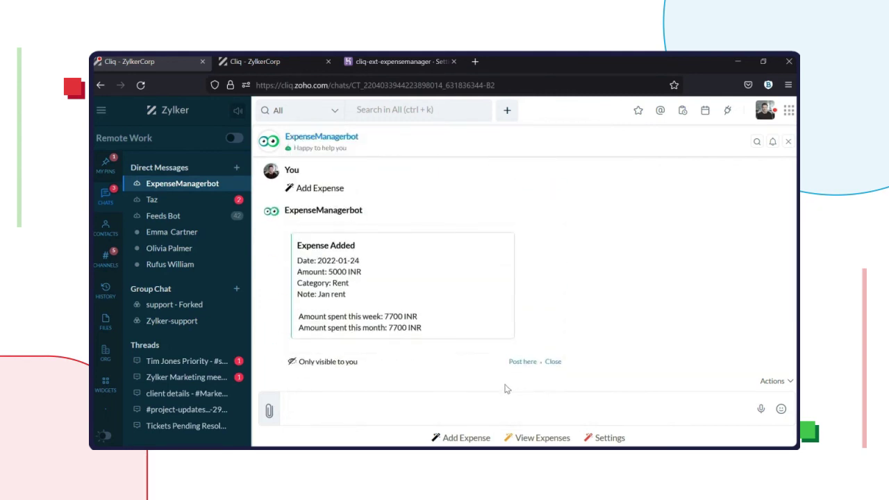
click(534, 437)
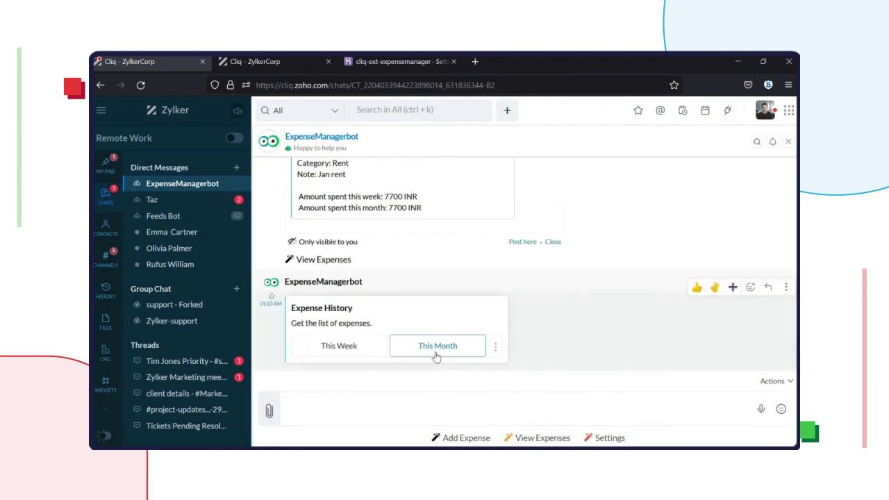
click(437, 345)
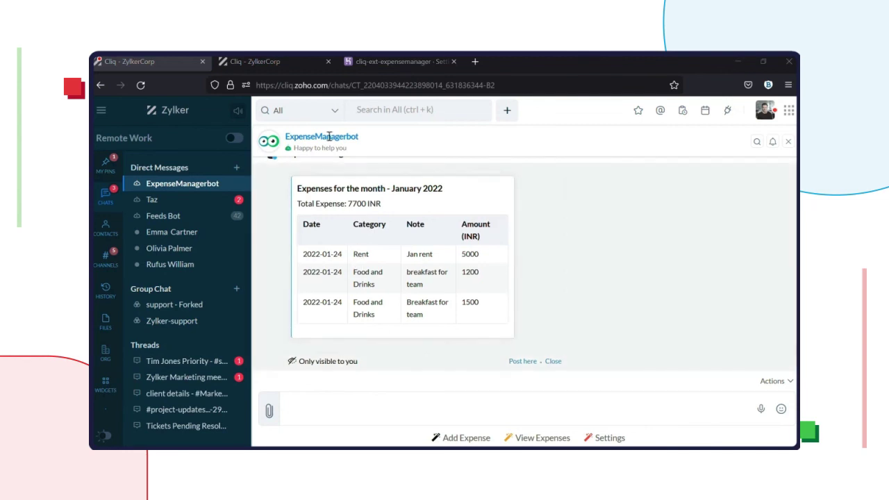
Step: Publish Expense Manager to the Marketplace with Free pricing, accepting the terms
click(275, 62)
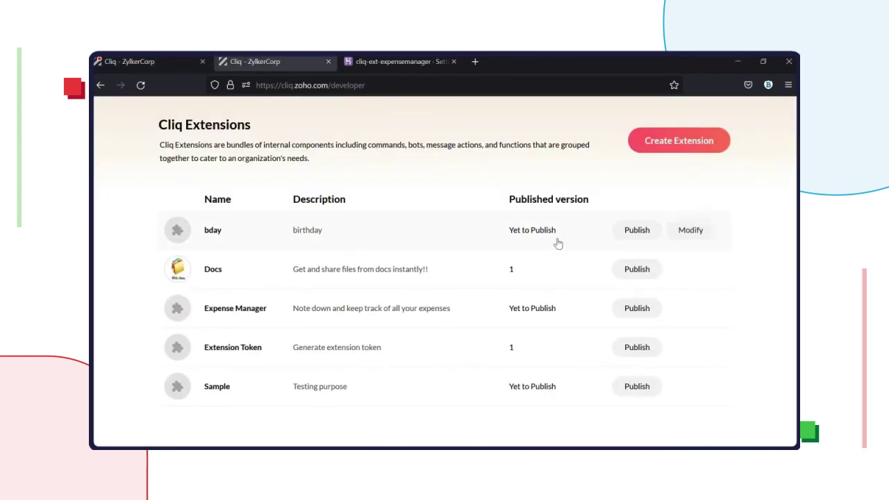
click(645, 307)
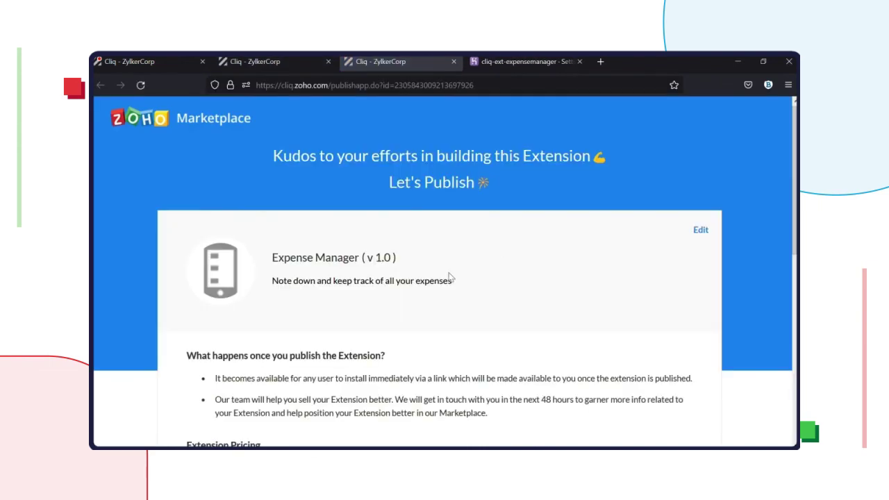
scroll(450, 277, down, 3)
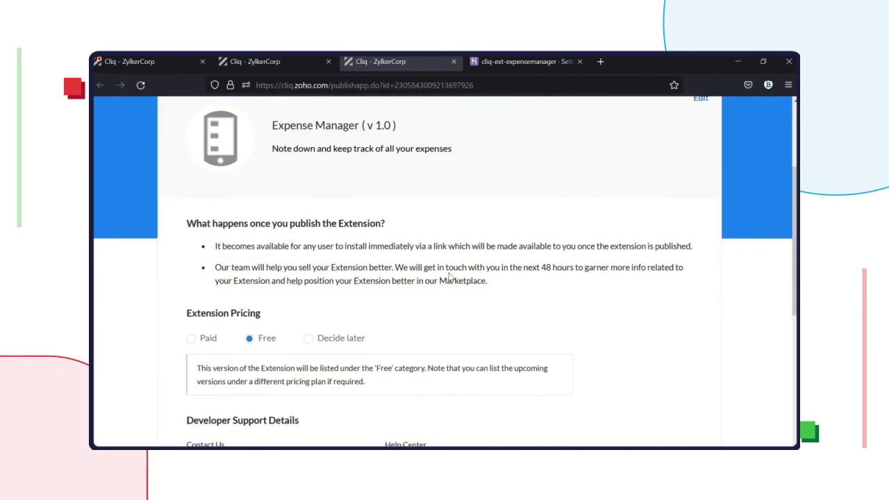
scroll(450, 277, down, 1)
scroll(449, 277, down, 3)
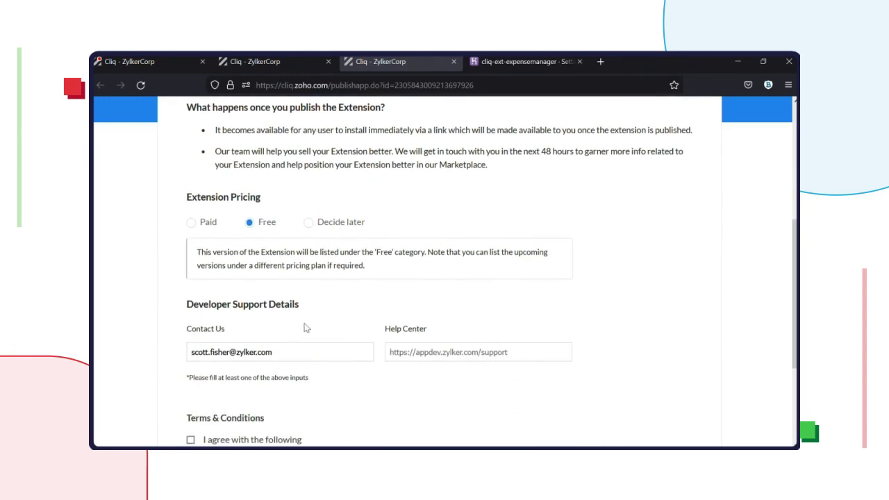
scroll(303, 323, down, 2)
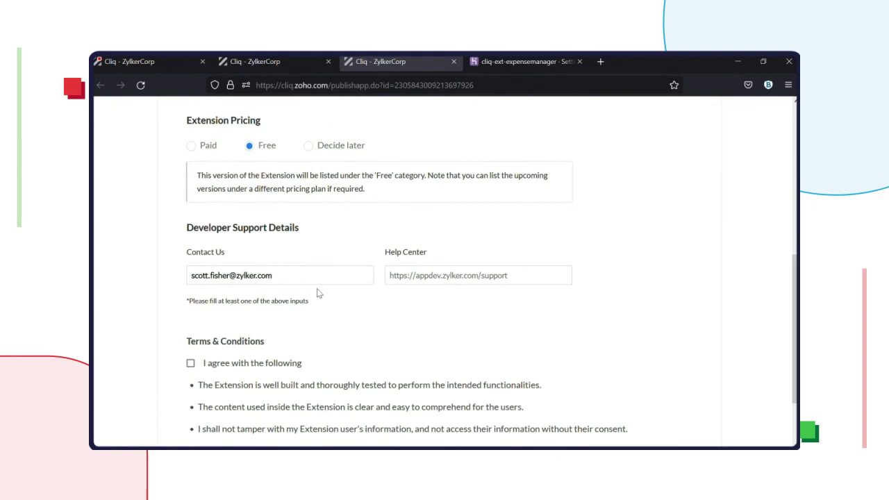
scroll(280, 321, down, 2)
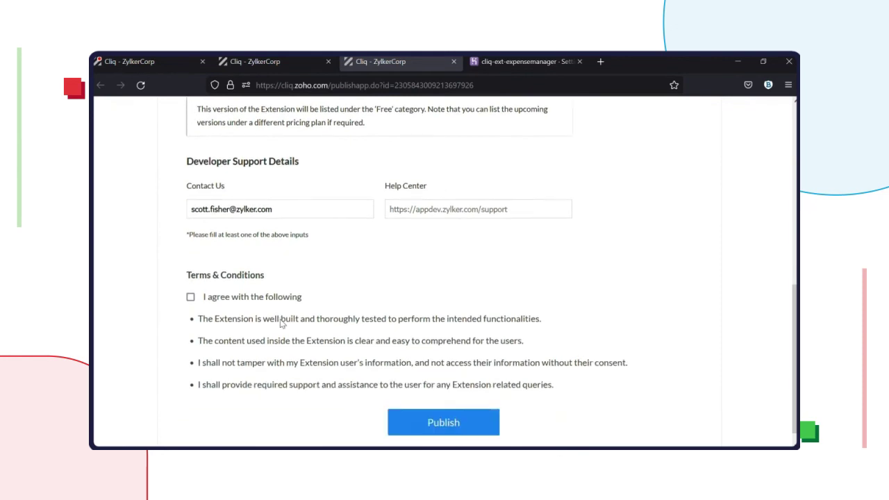
click(191, 297)
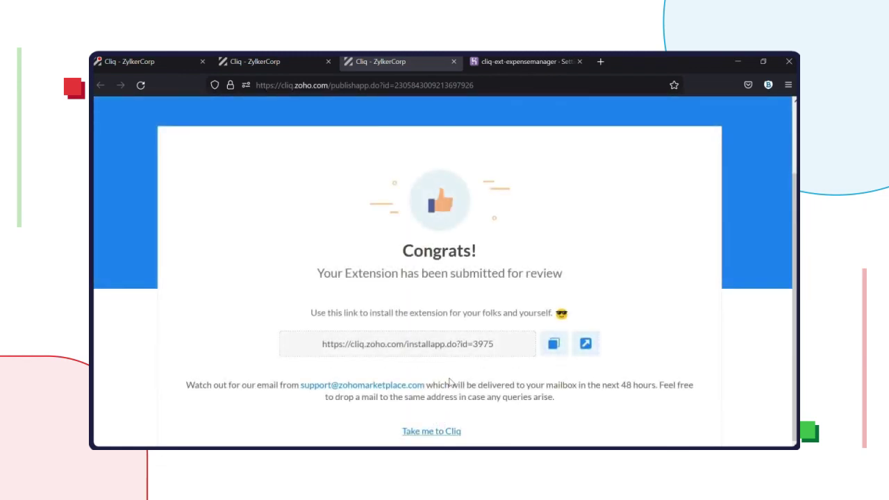
click(431, 431)
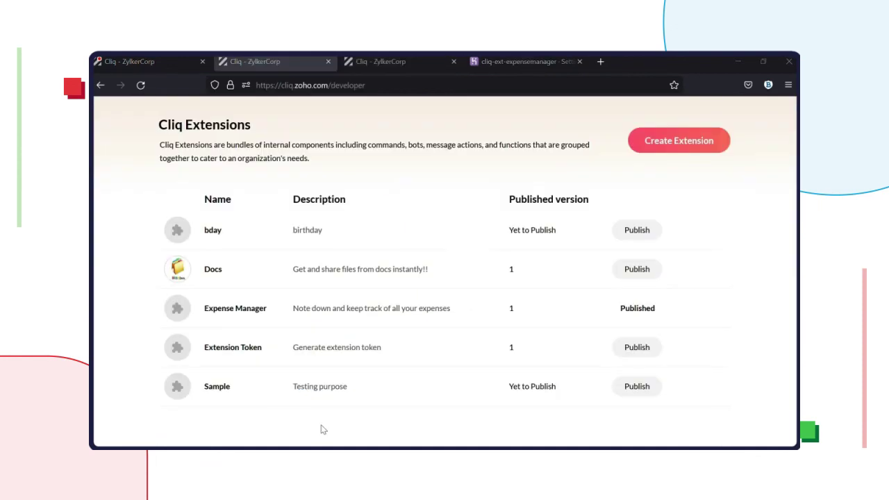
Step: Copy Expense Manager's Marketplace app key and set it via heroku config:set CLIQ_APP_KEY
click(365, 310)
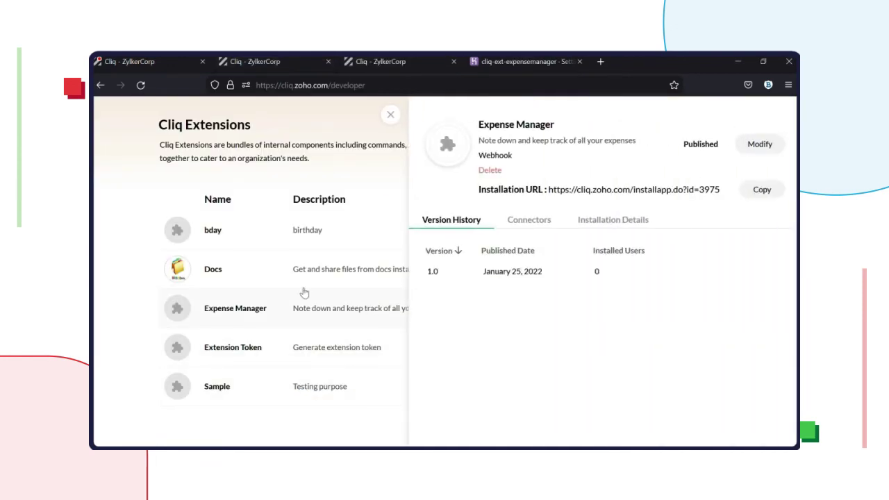
click(534, 221)
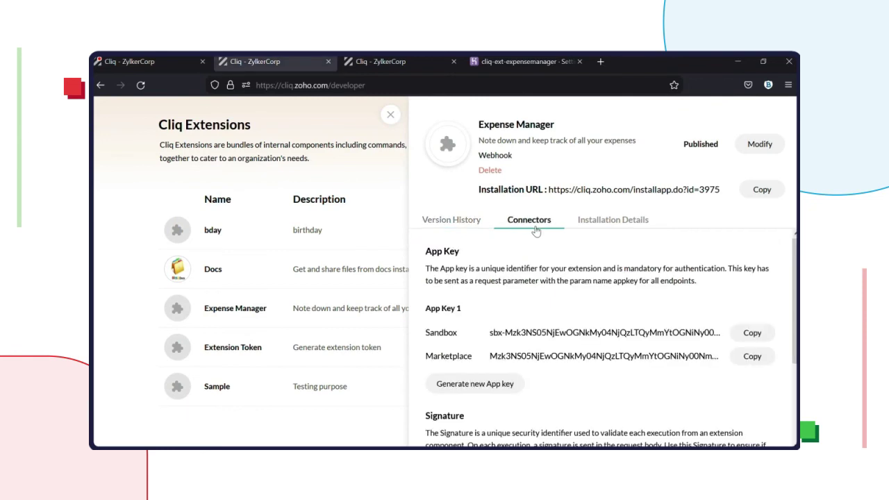
click(751, 356)
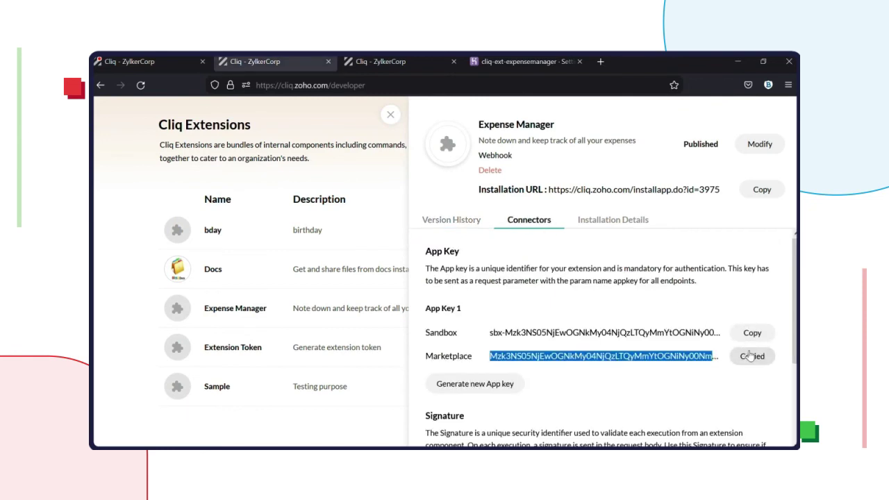
key(alt+Tab)
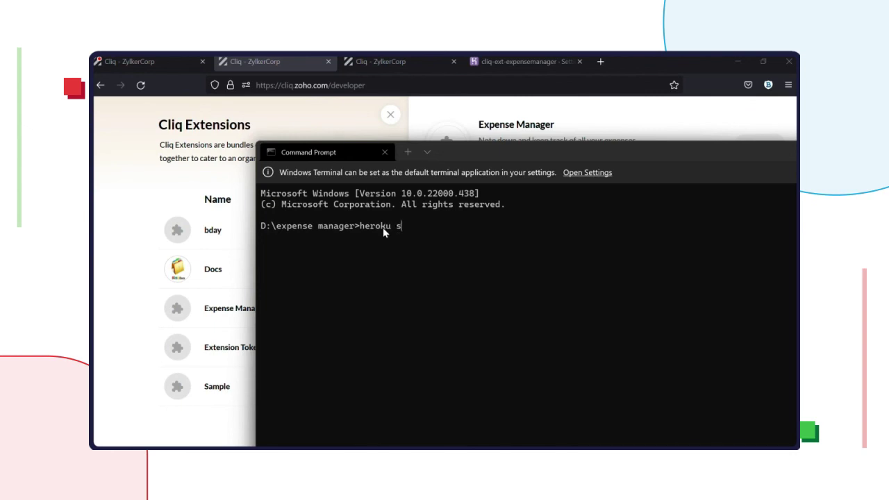
text(onfig:set CLIQ_APP_KE)
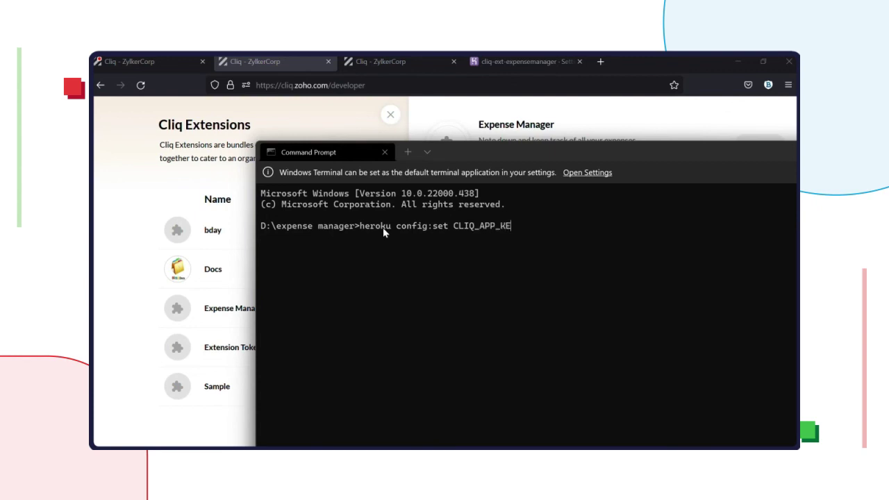
text(Y=")
key(ctrl+v)
key(Return)
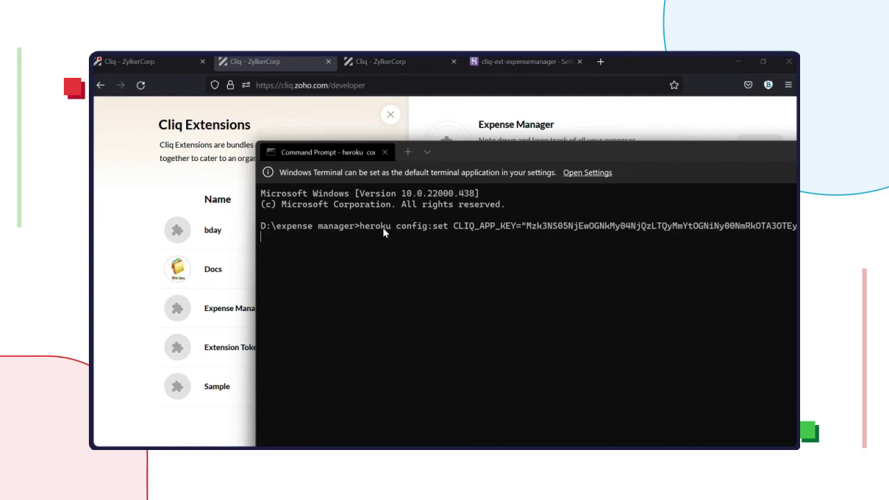